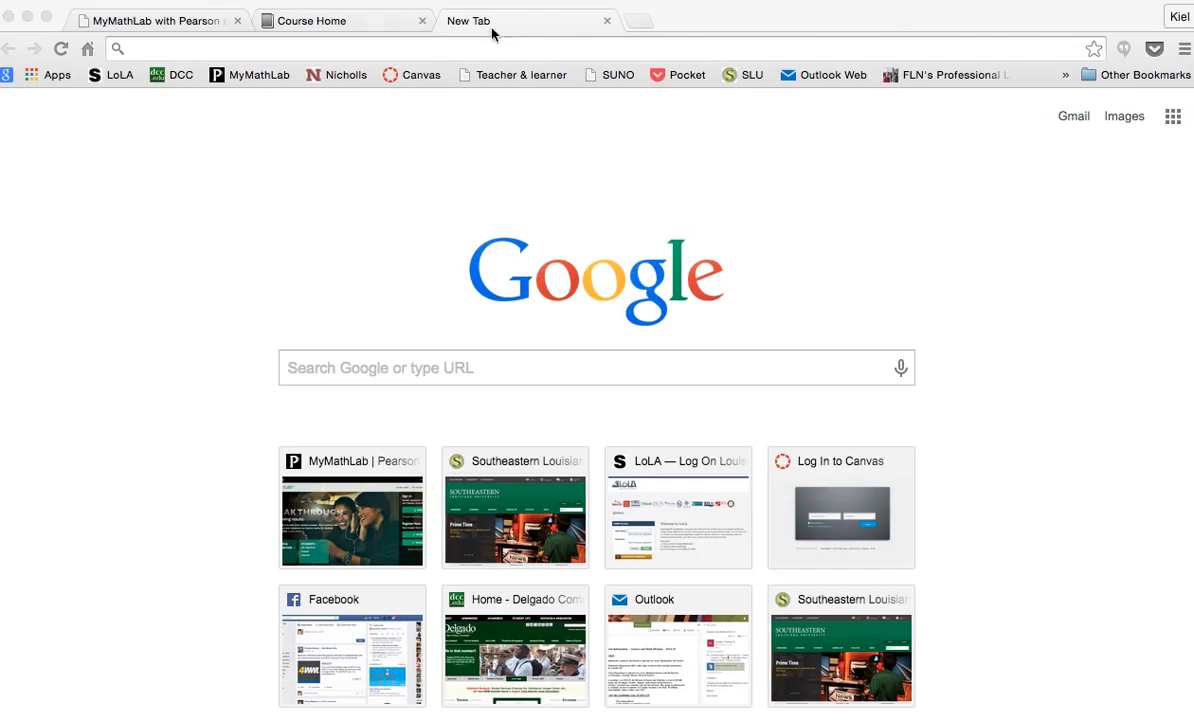
Return to the MATH-092-109 Canvas course's MyMathLab module tab
click(200, 22)
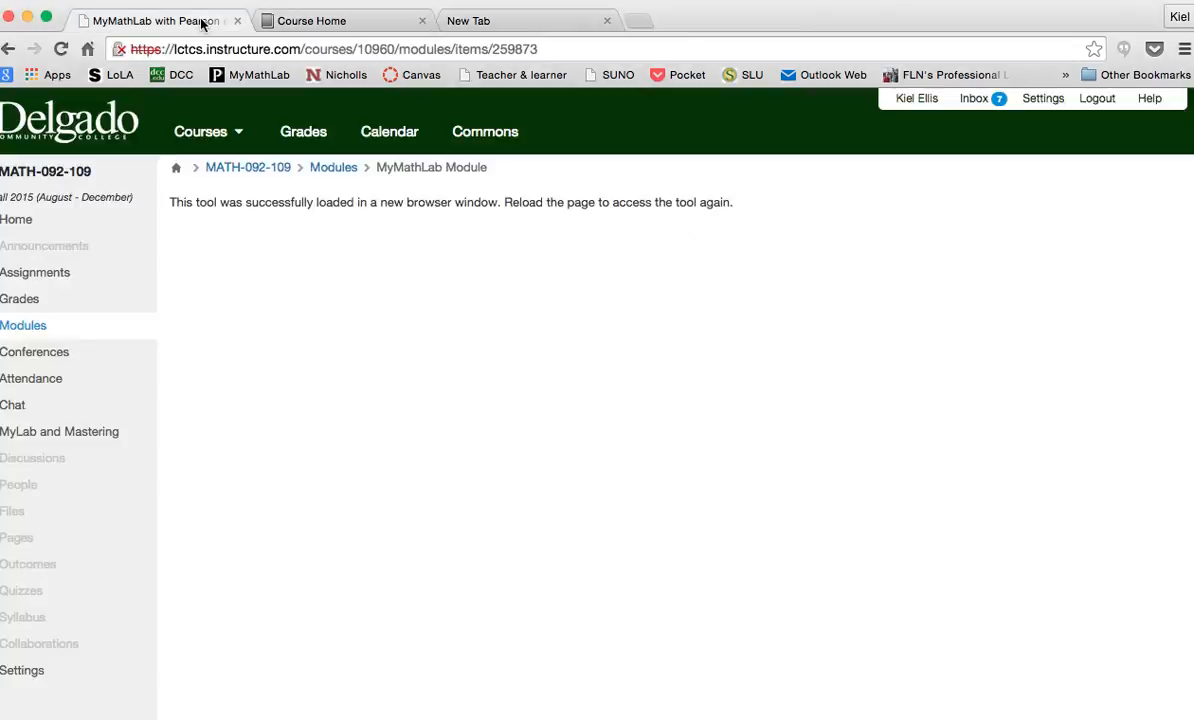
From Coord Math 092-109 Course Home, go to Manage Course and Edit Course Menu
click(331, 29)
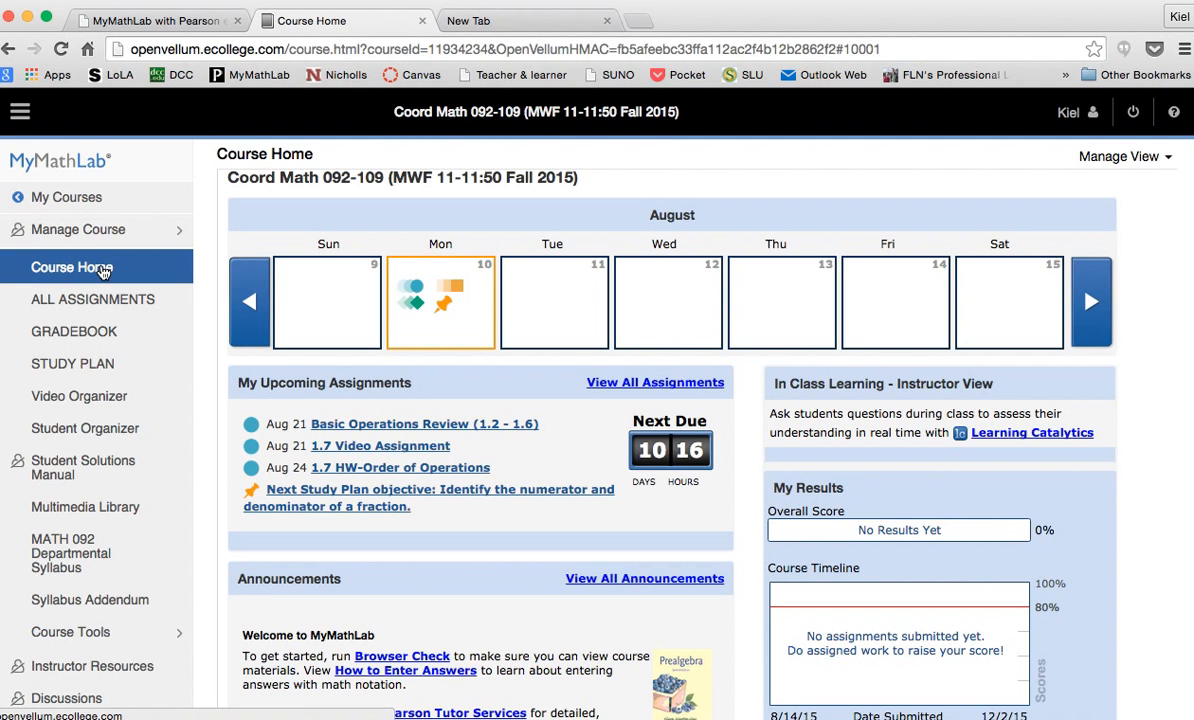
click(128, 232)
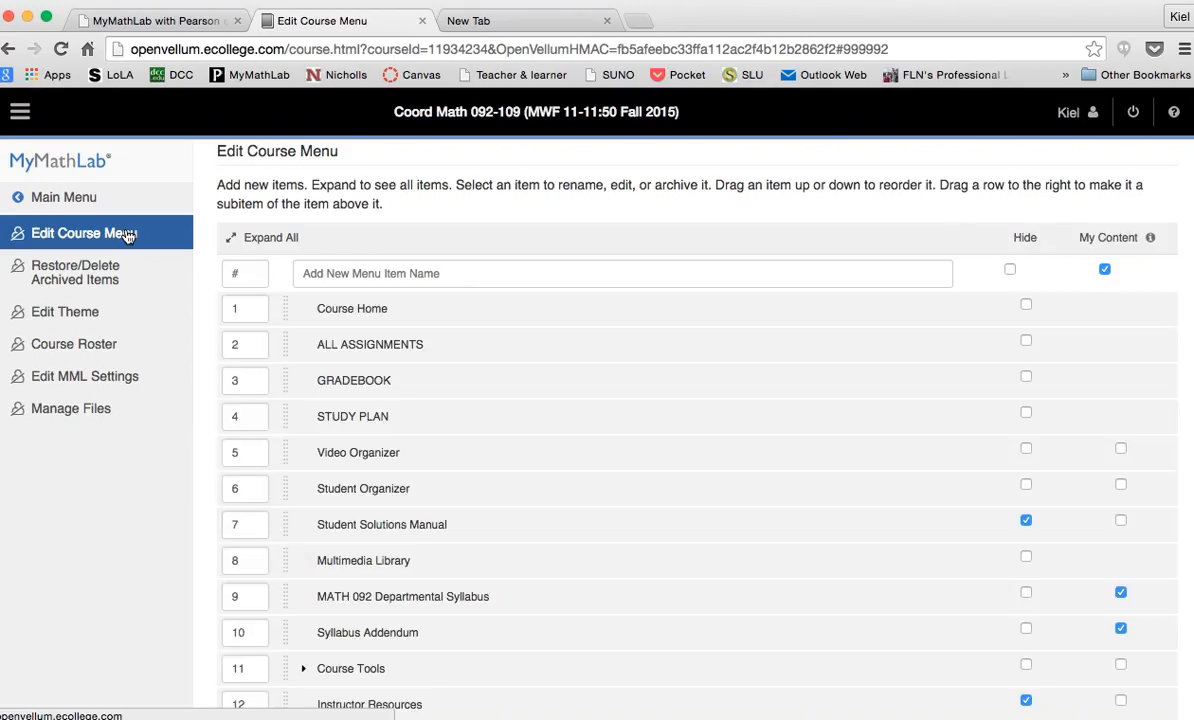
click(354, 274)
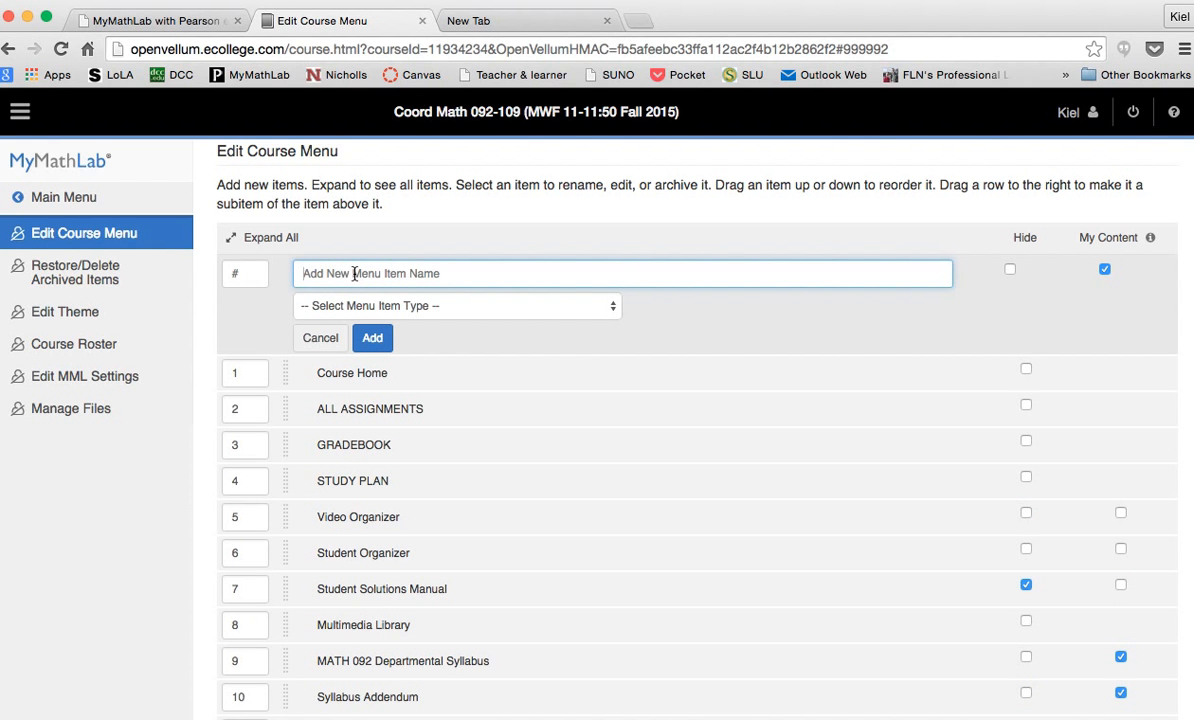
Create a Content Page menu item named 'REMIND Messages' and add it
text(R)
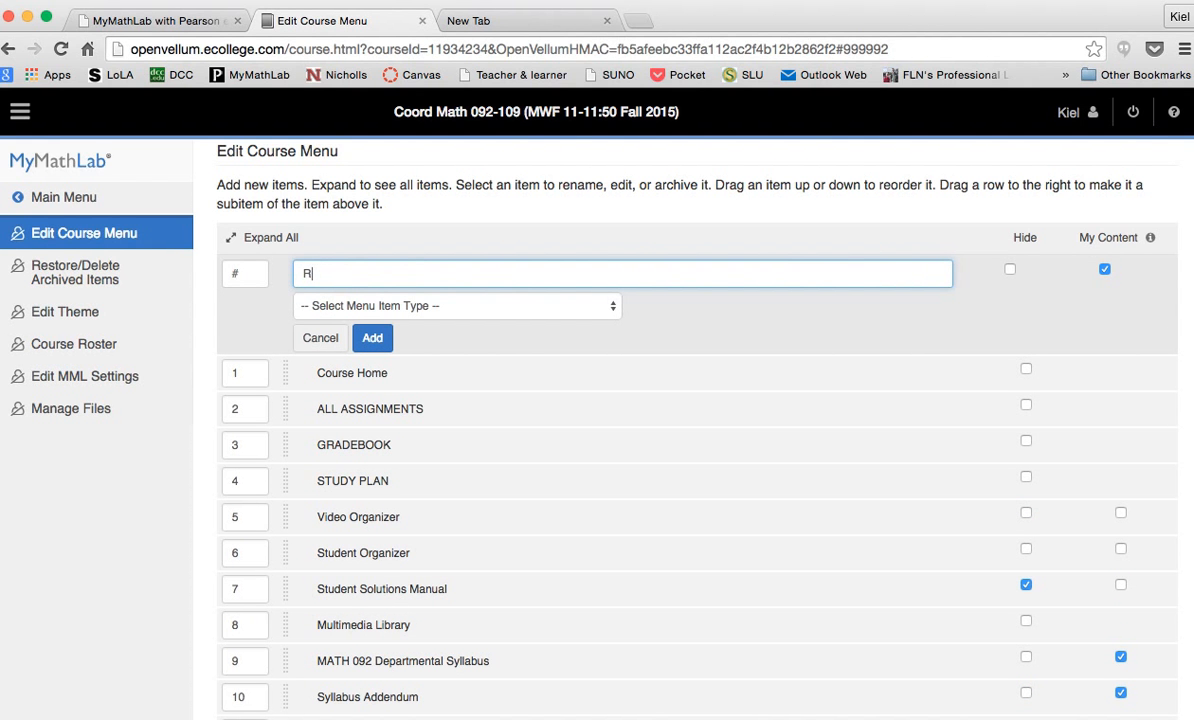
text(EMIND Messages)
click(606, 308)
click(578, 322)
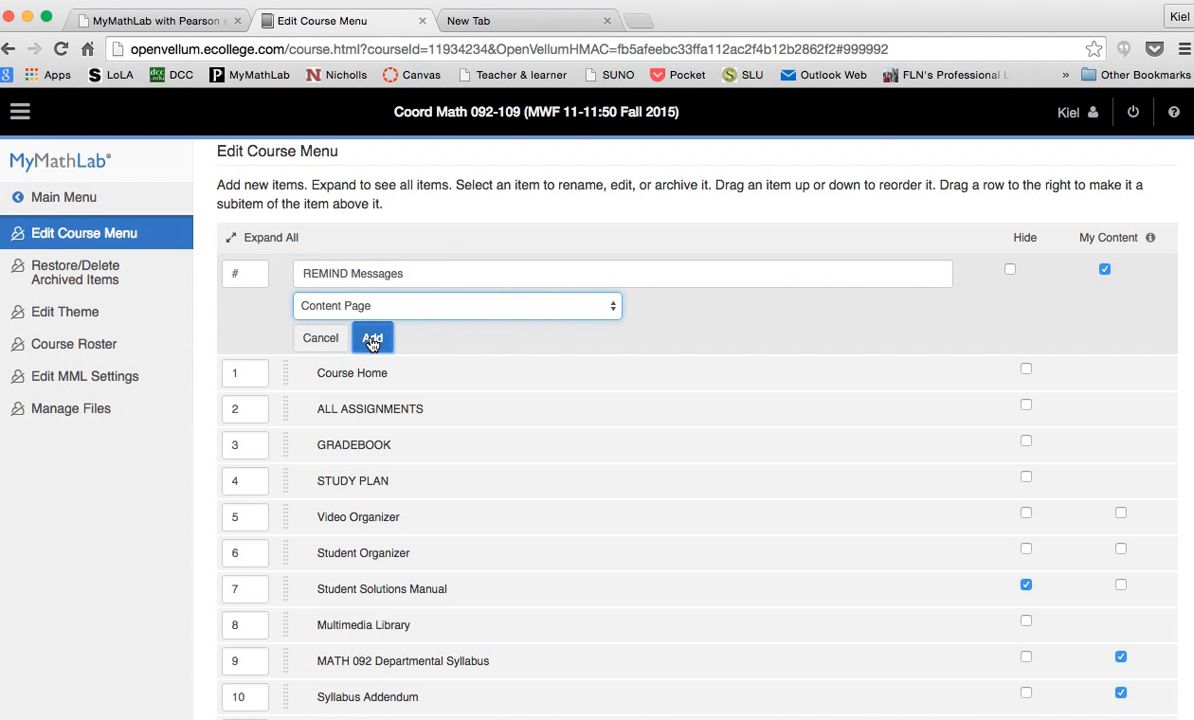
click(372, 340)
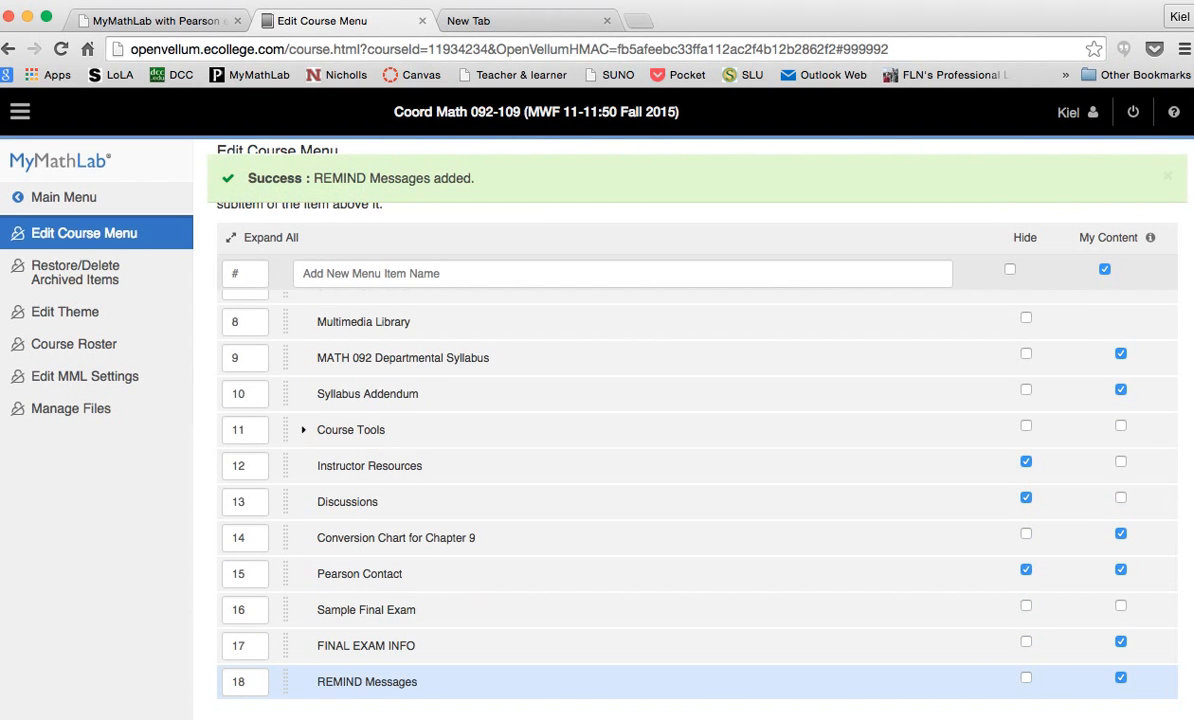
Move REMIND Messages from position 18 to 1, then open its page from Main Menu
click(247, 681)
key(BackSpace)
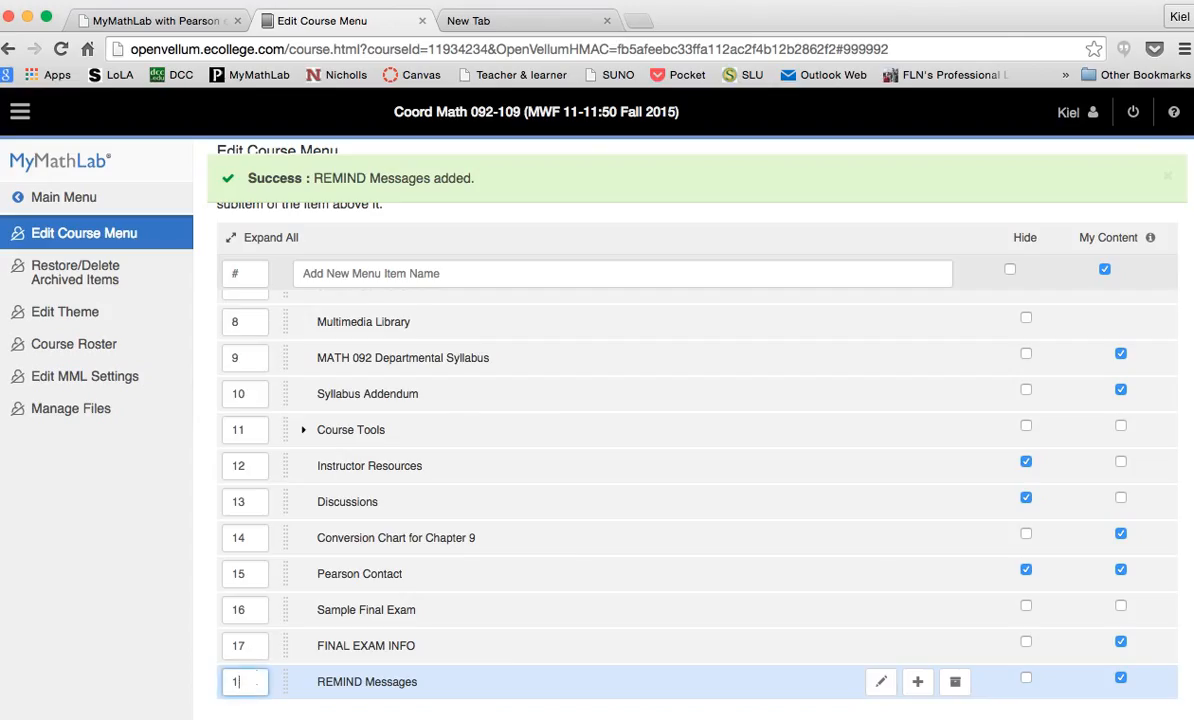
key(Return)
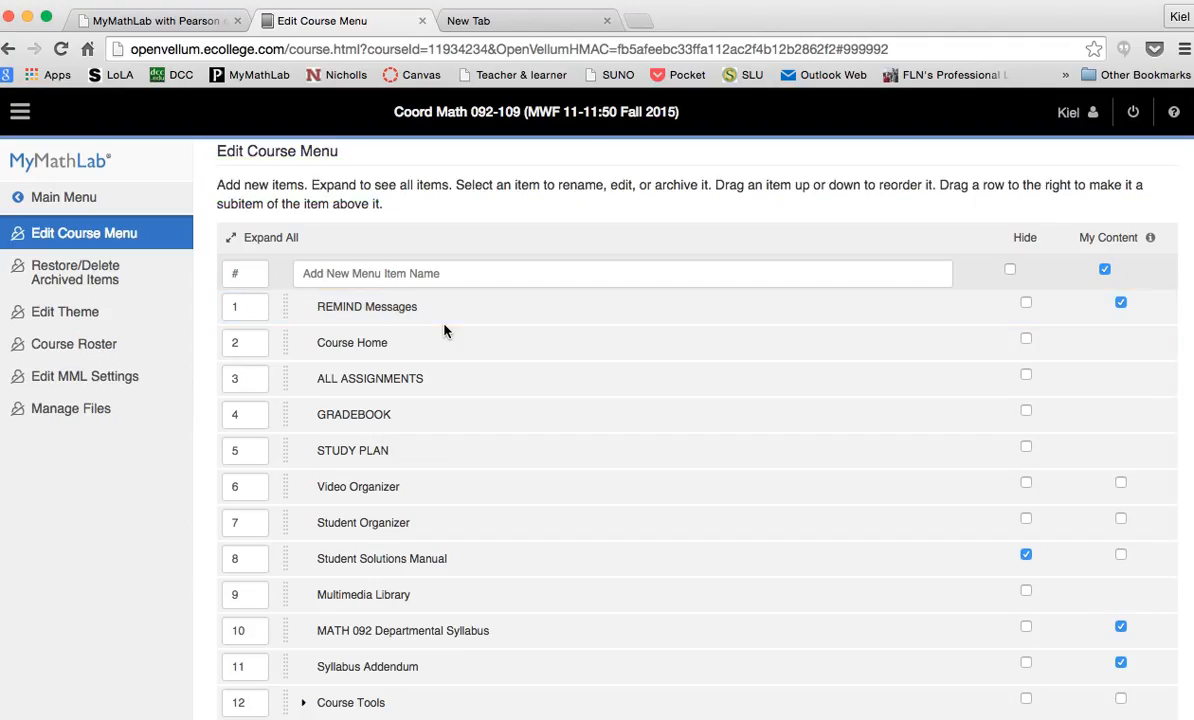
click(72, 204)
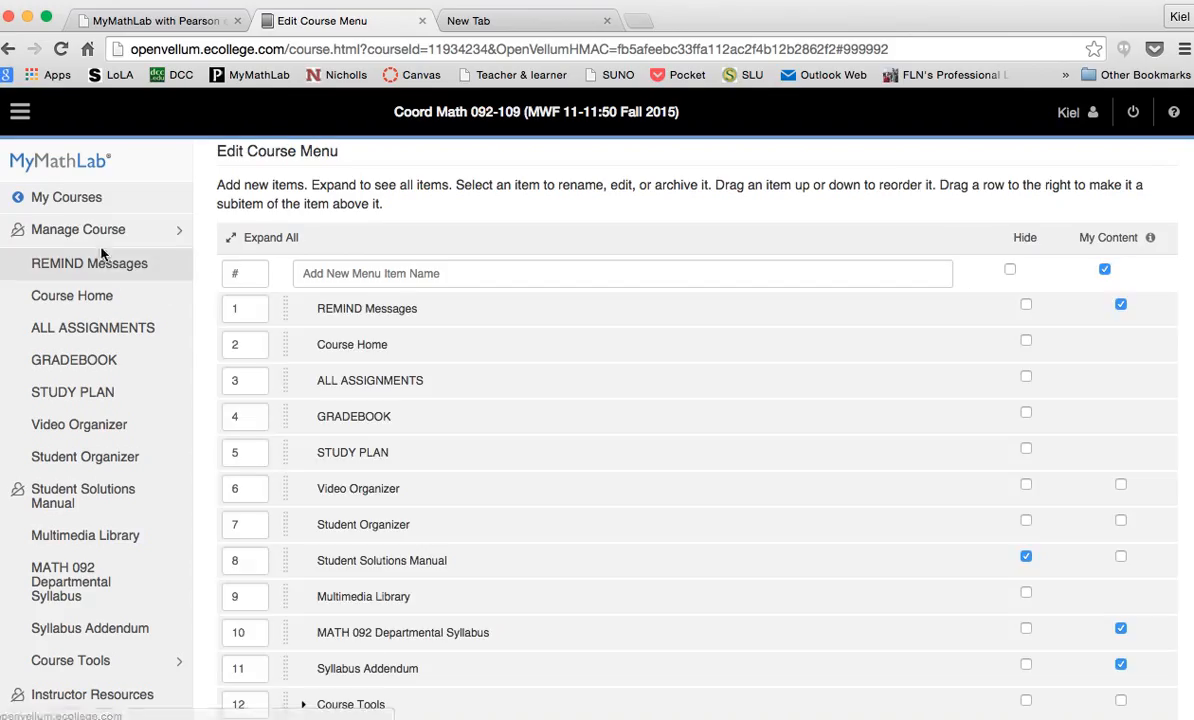
click(103, 266)
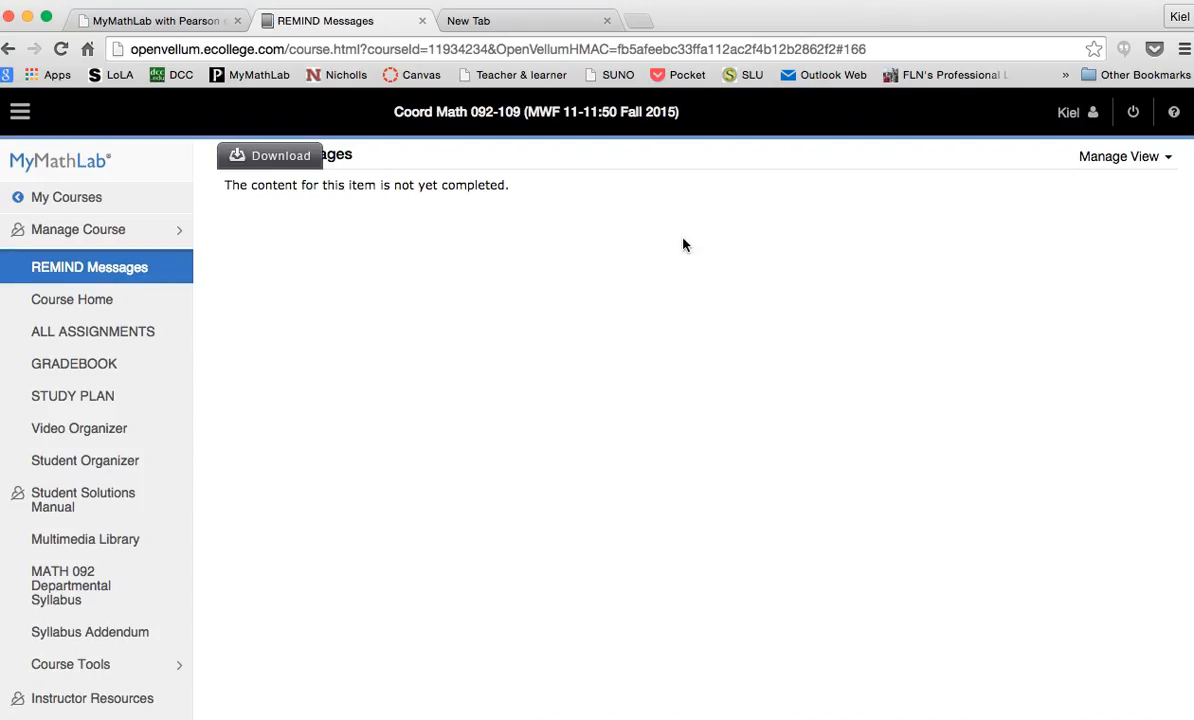
Switch to the blank new browser tab
click(557, 33)
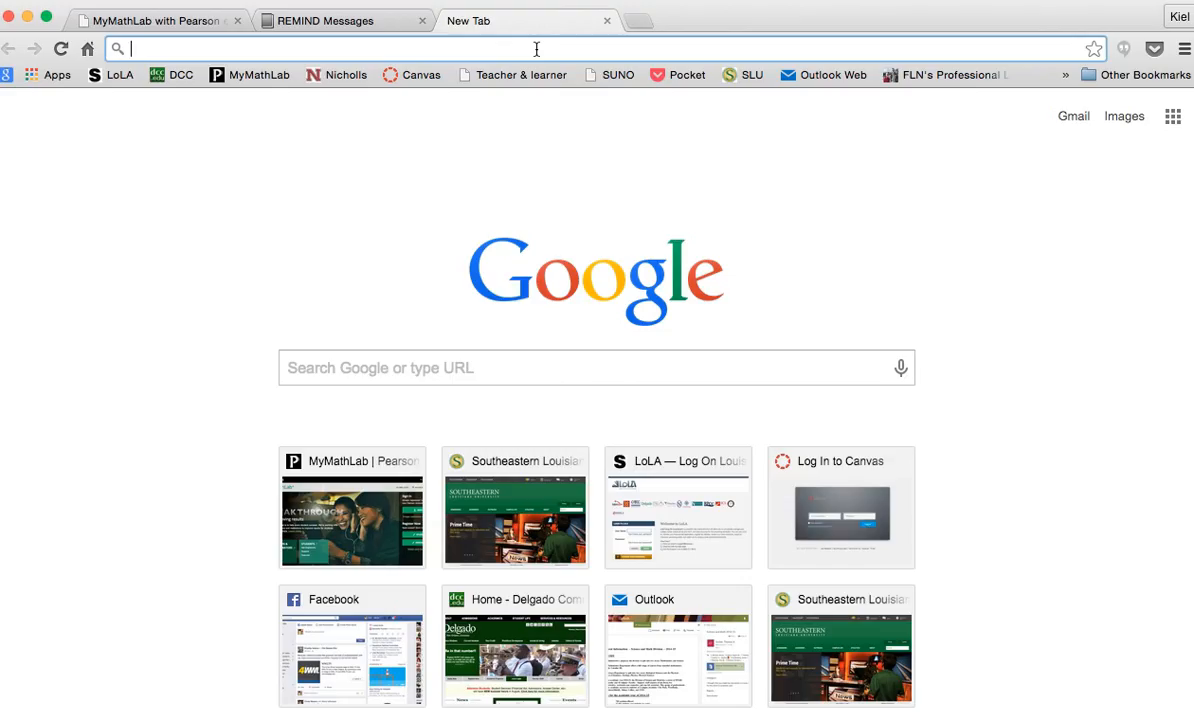
Enter remind.com in the new tab's address bar
text(re)
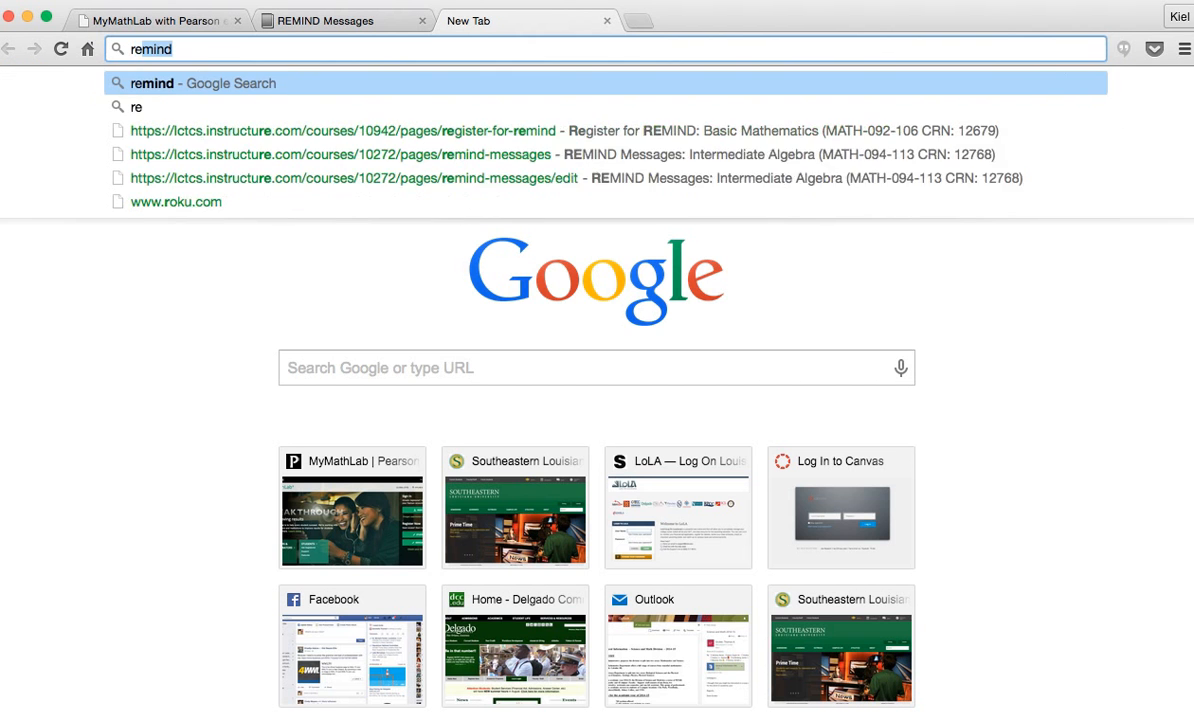
text(mind)
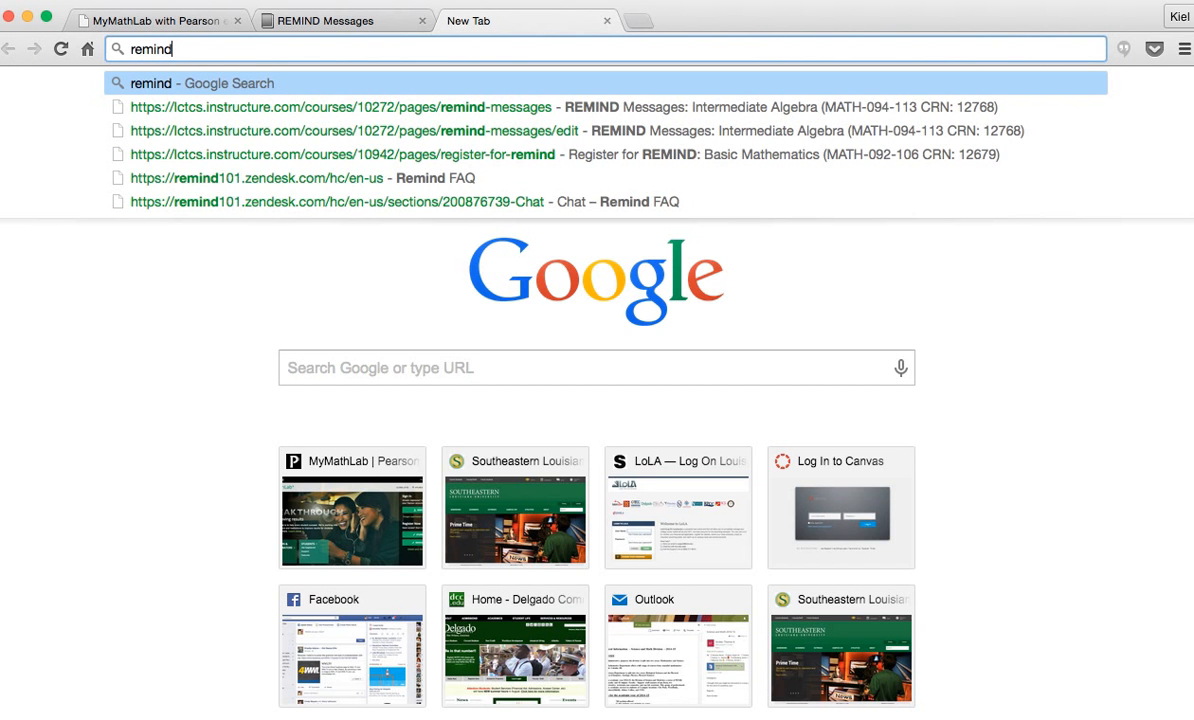
text(.com)
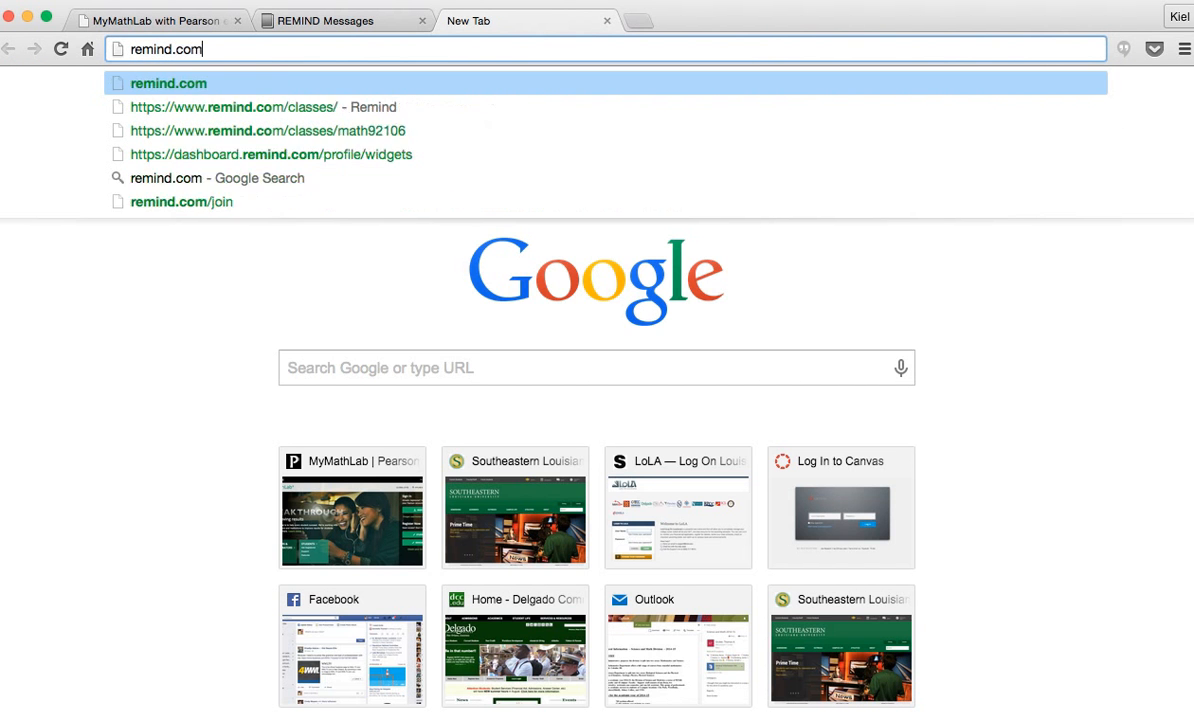
key(Return)
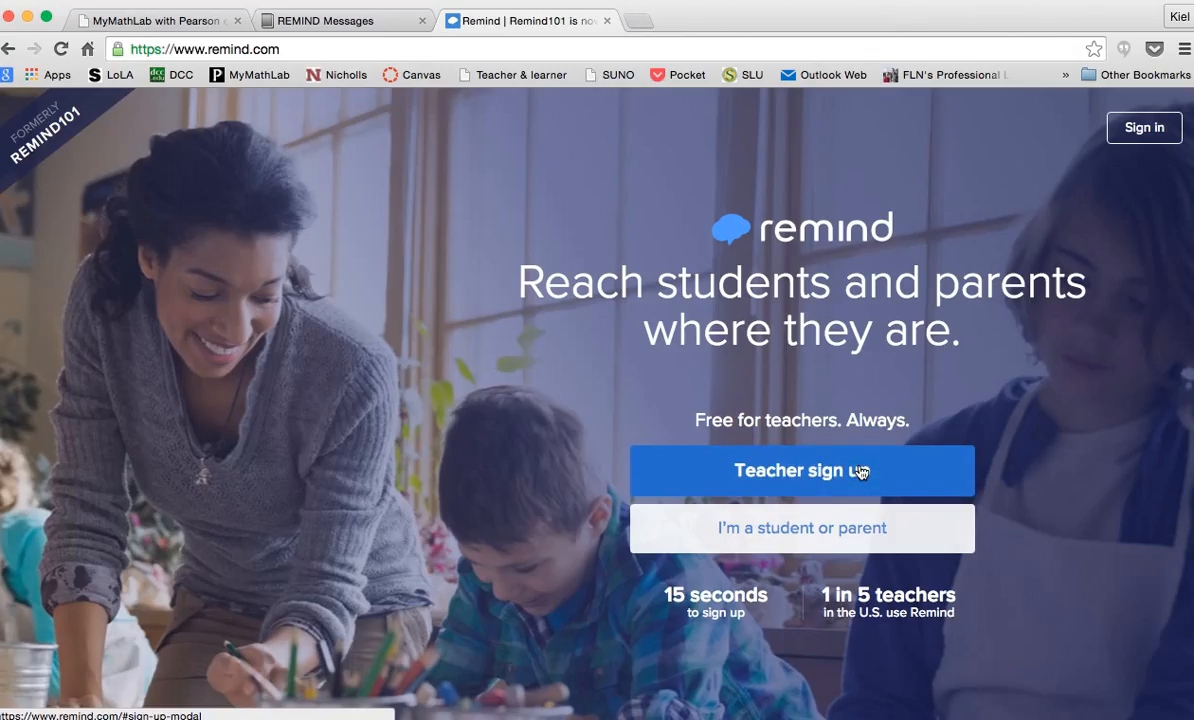
Sign in to Remind with the teacher account's e-mail and password
click(1143, 129)
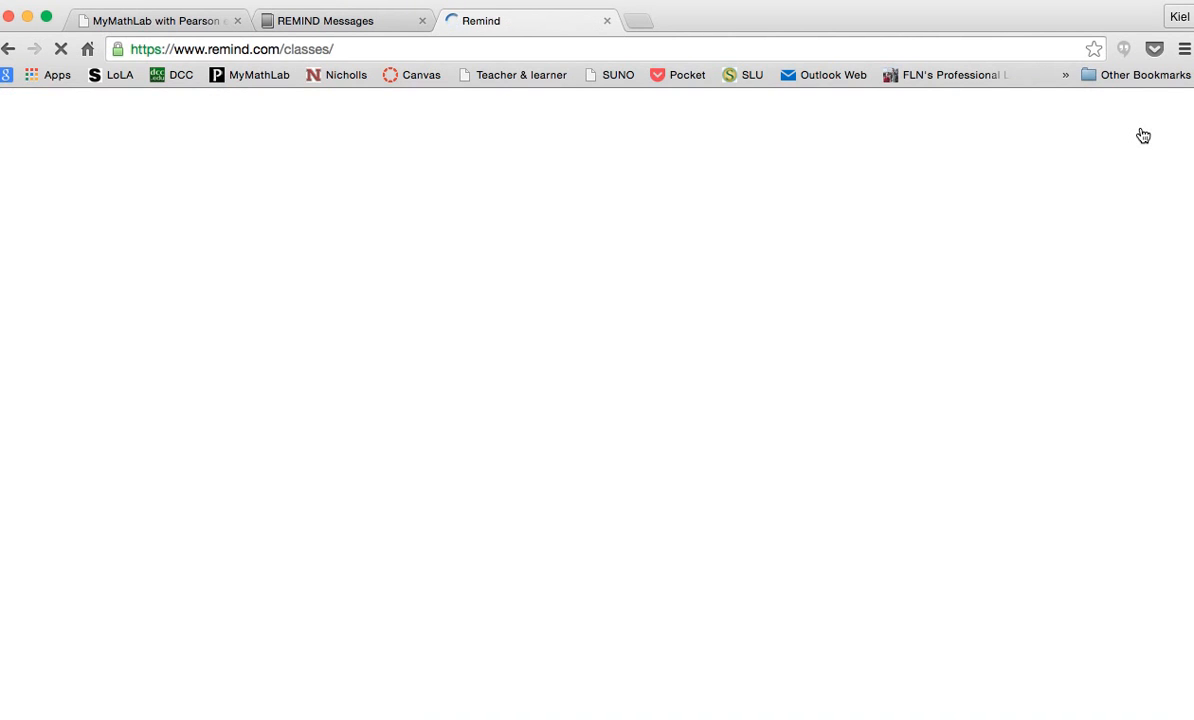
click(484, 337)
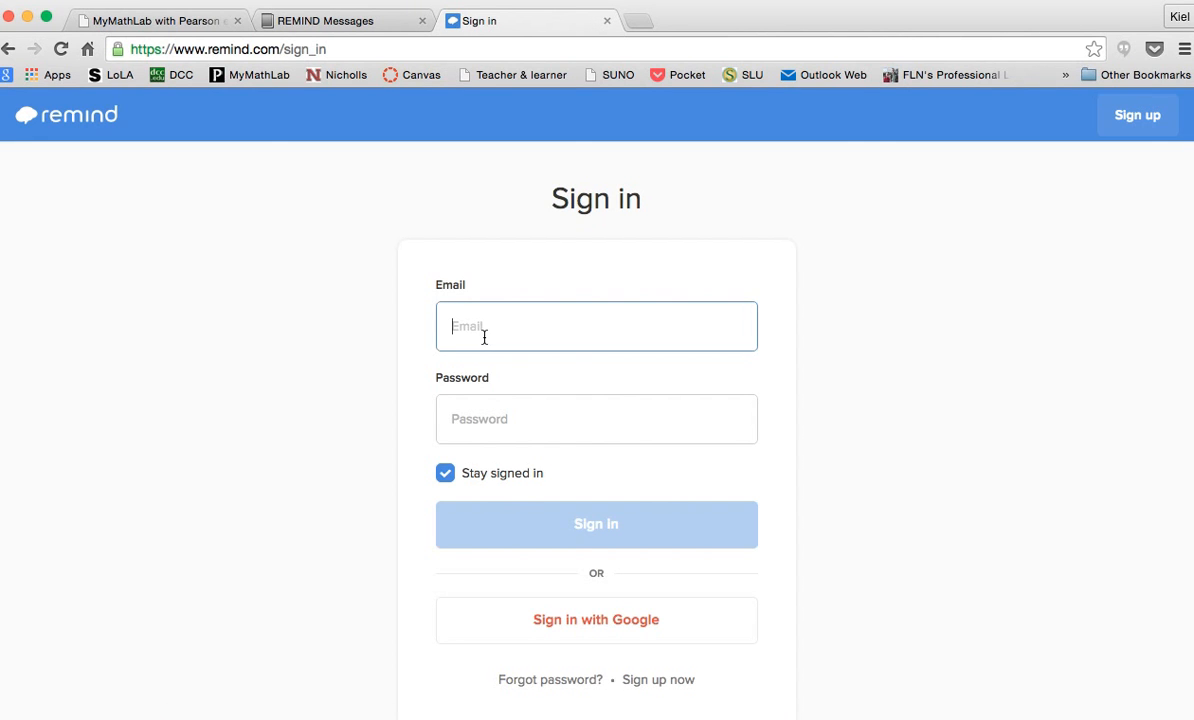
key(Tab)
text(••••••)
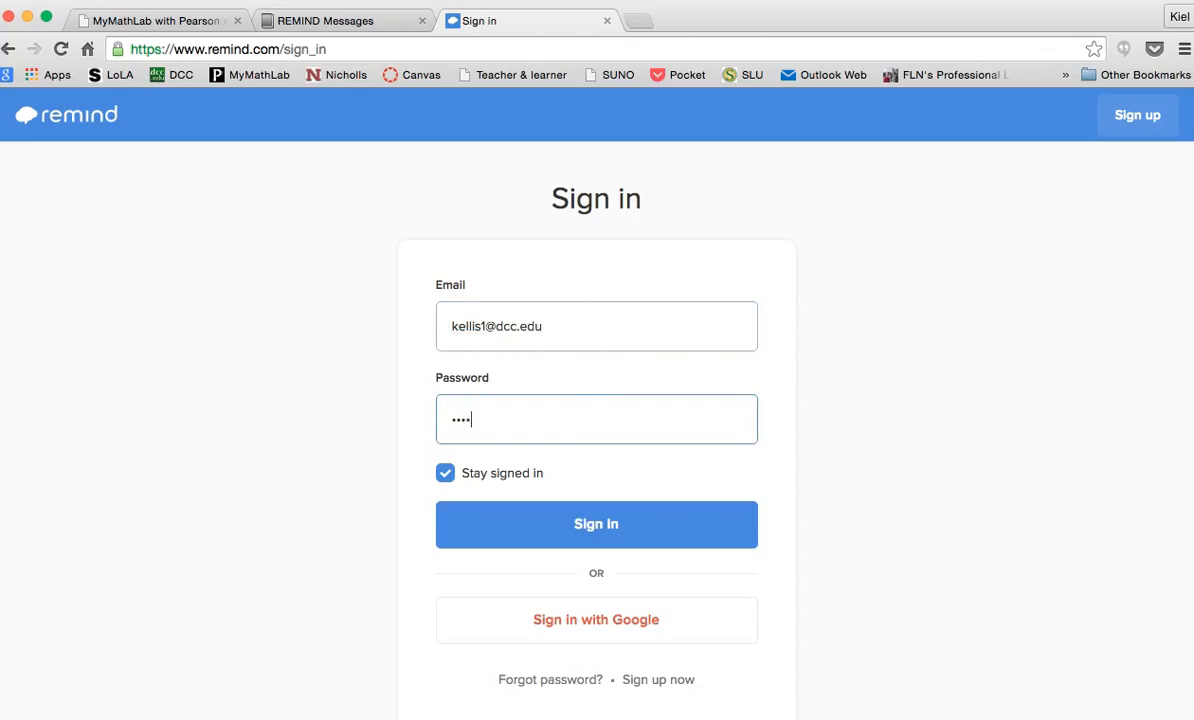
text(••)
click(630, 532)
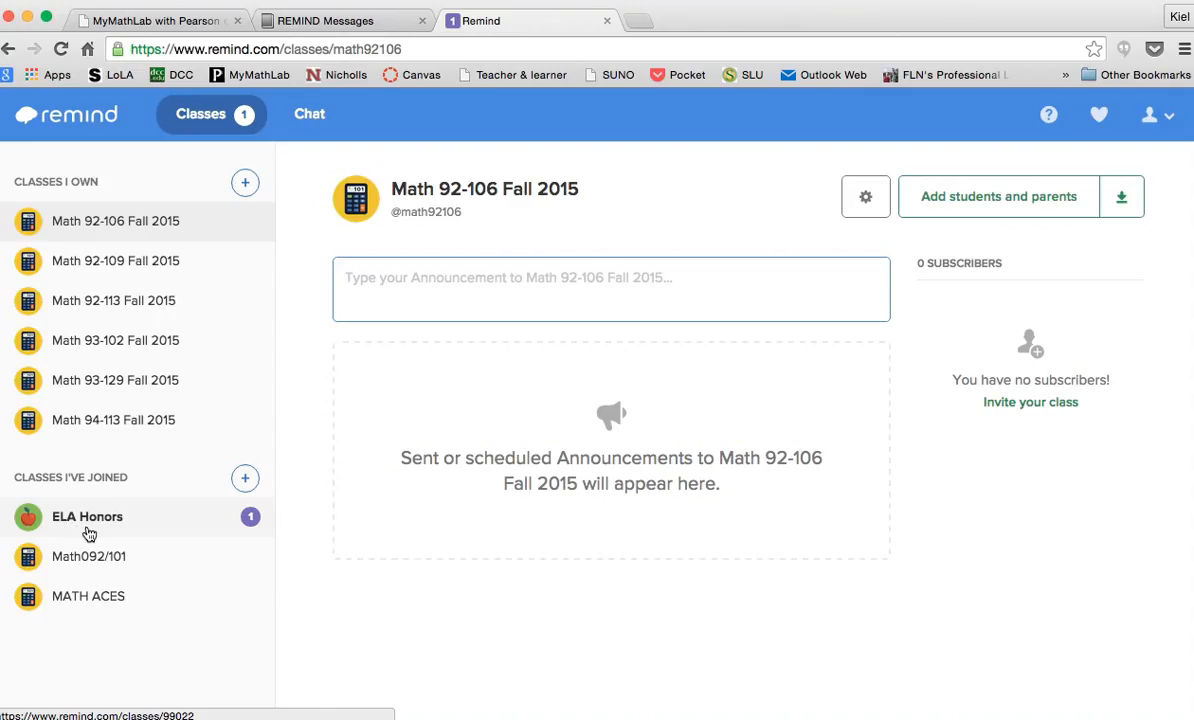
Open the Class widgets settings page from the Remind account menu
mouse_move(89, 530)
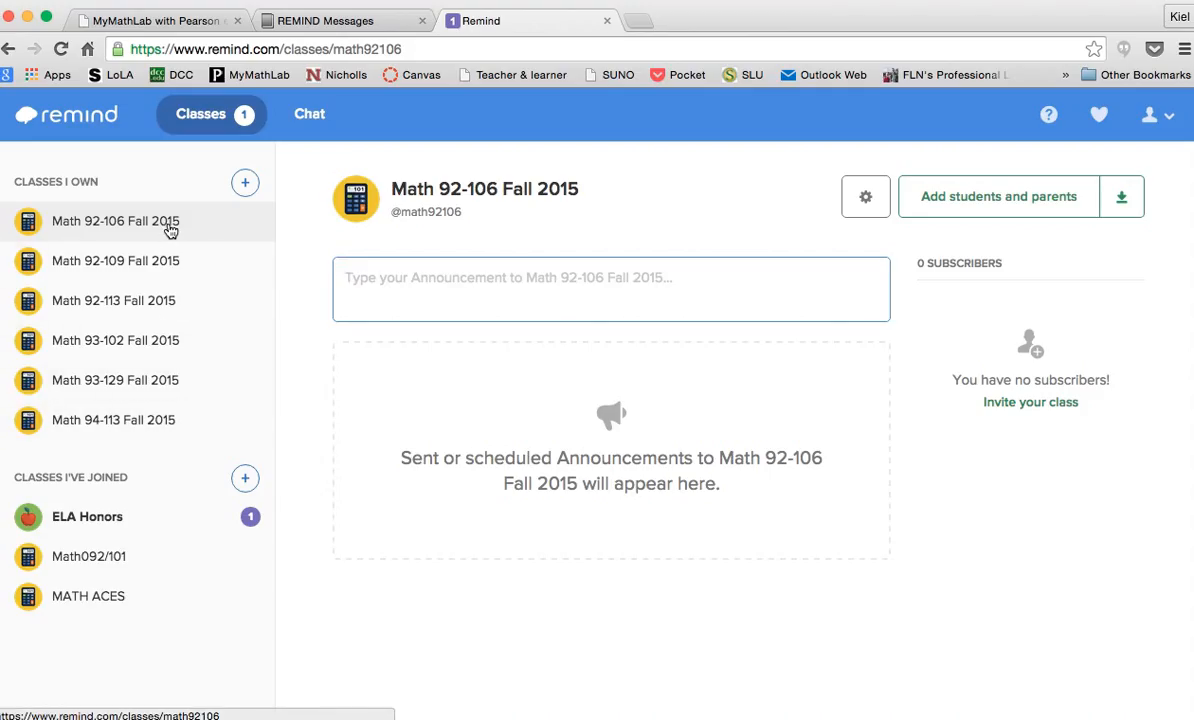
mouse_move(170, 229)
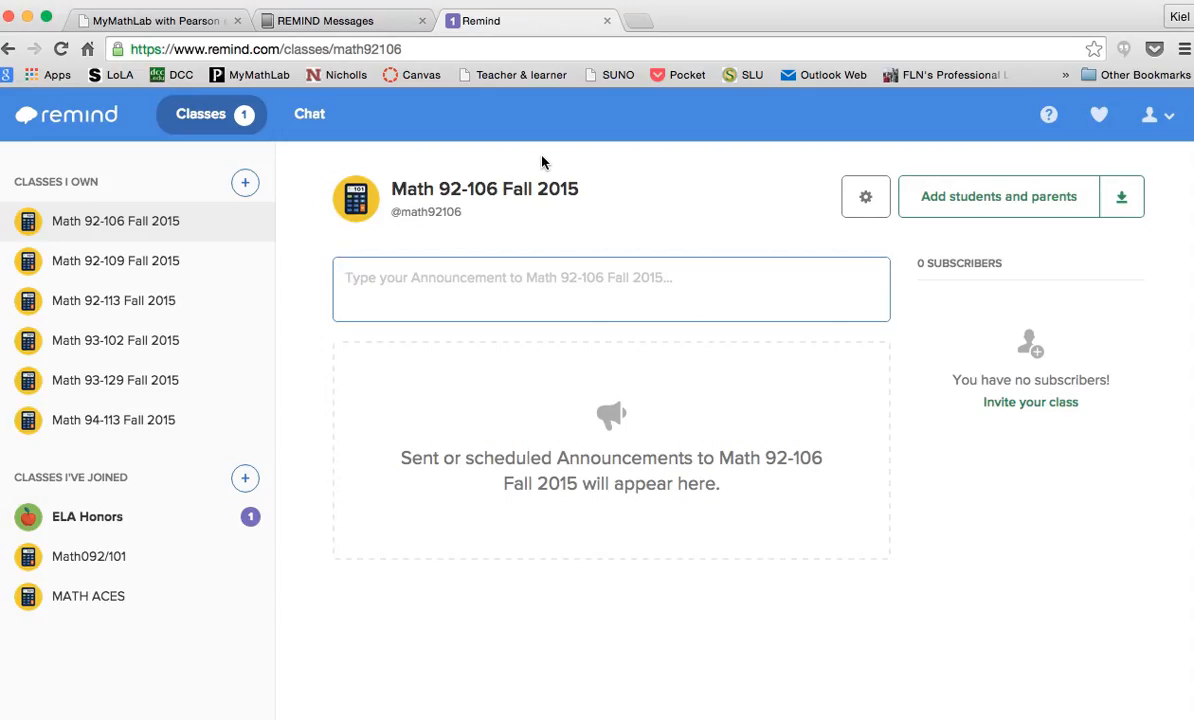
click(176, 21)
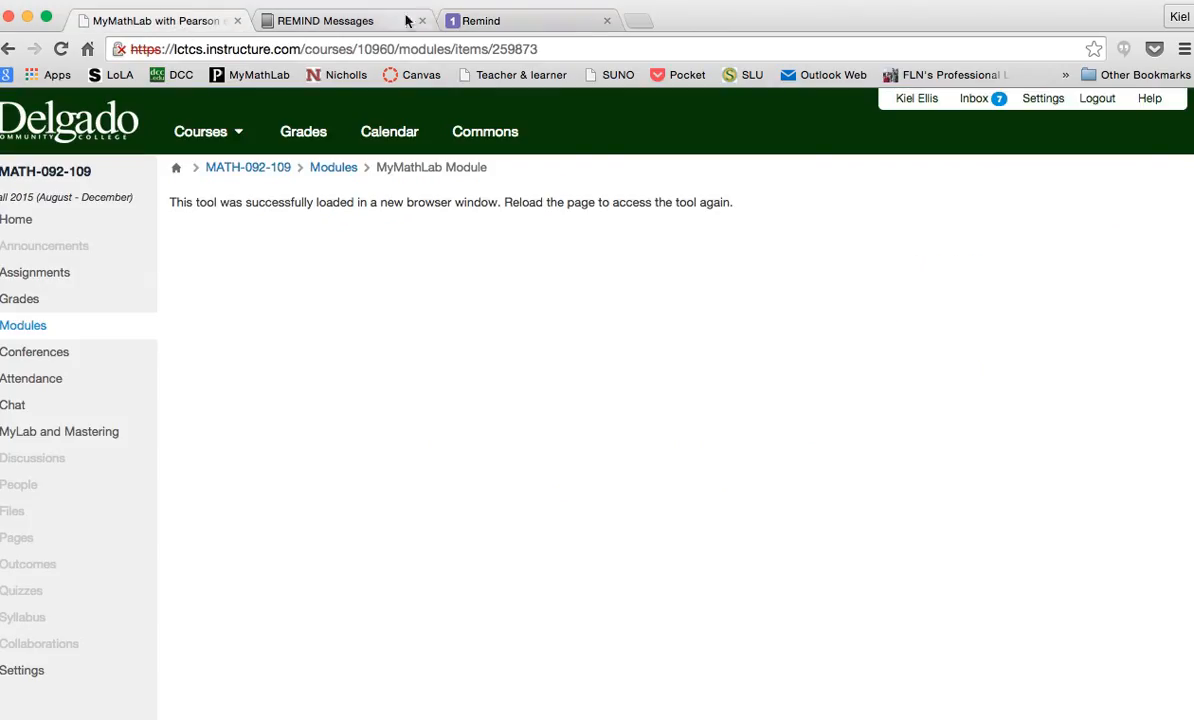
click(500, 24)
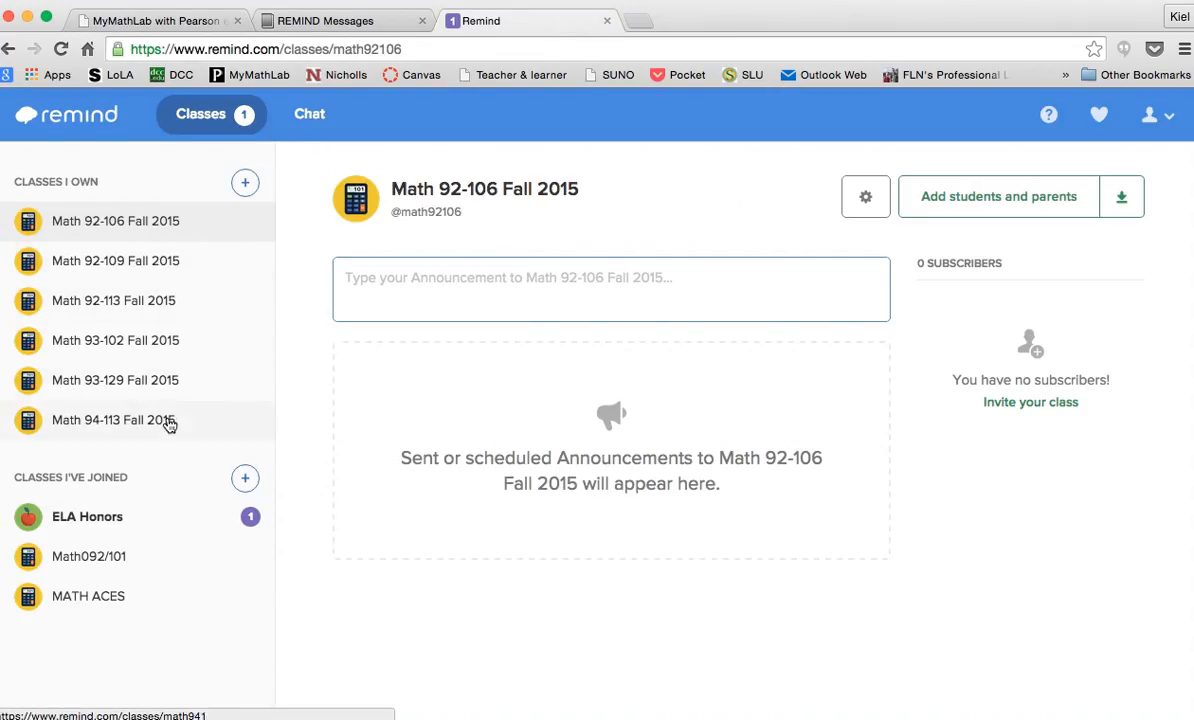
click(1169, 122)
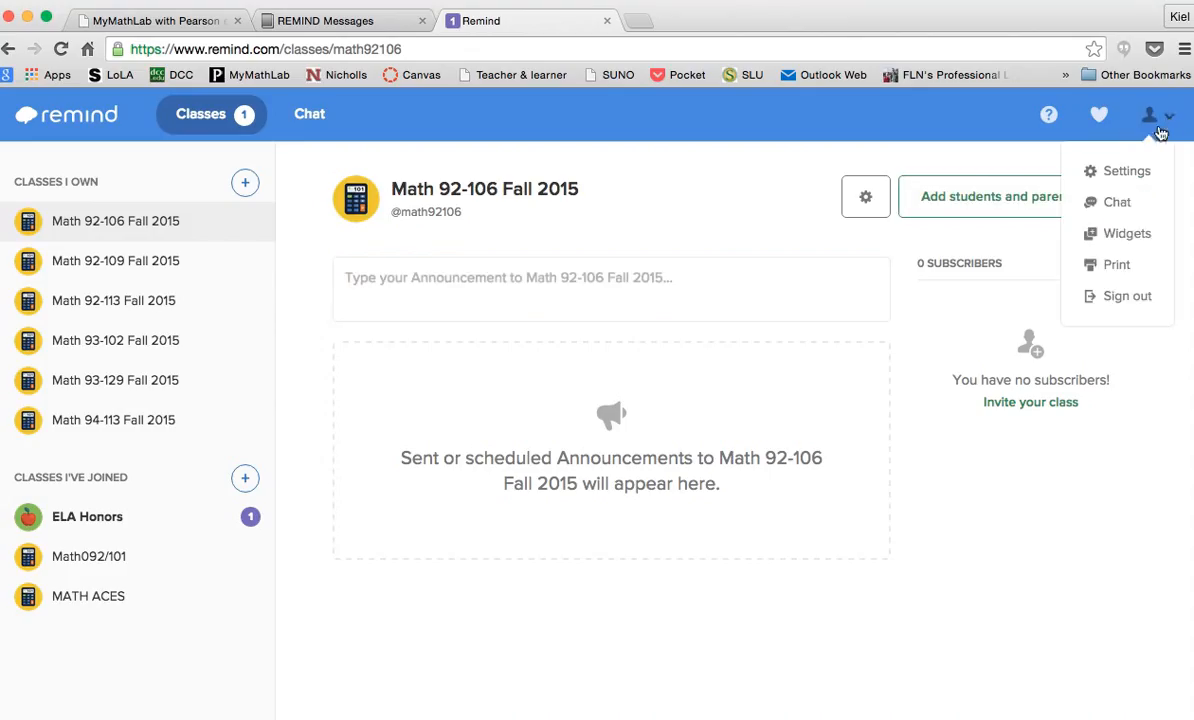
click(1121, 236)
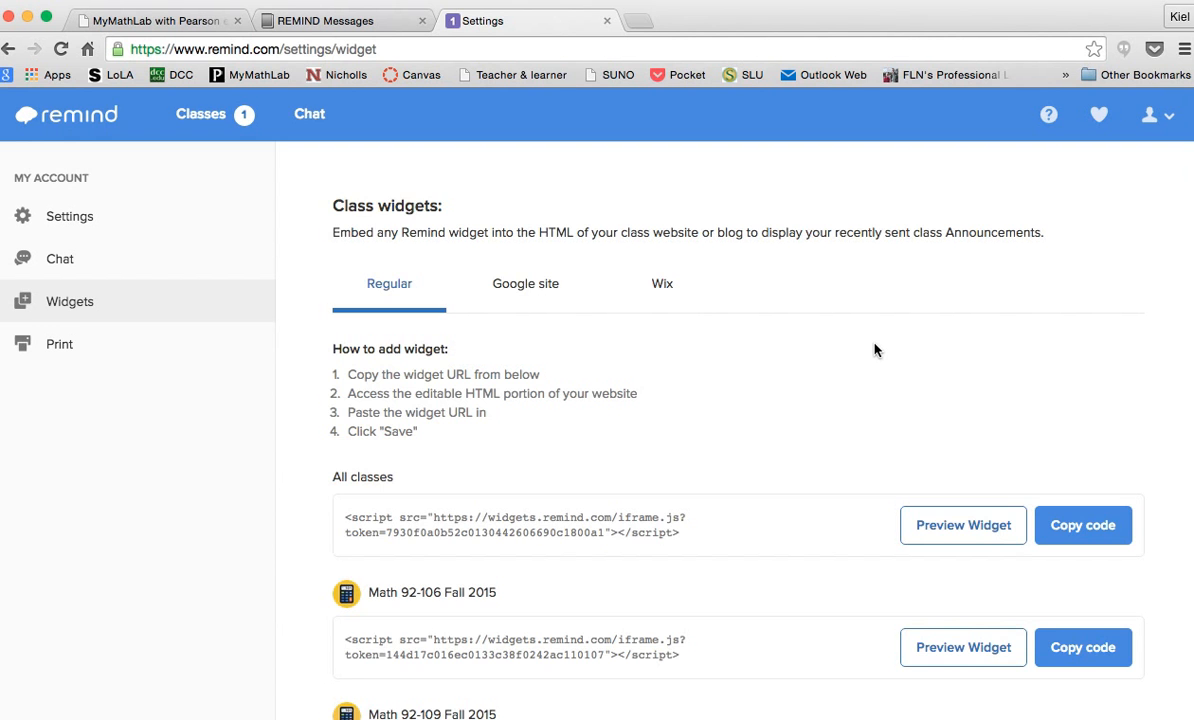
Copy the Math 92-109 Fall 2015 embed script from further down the Widgets page
scroll(875, 349, down, 2)
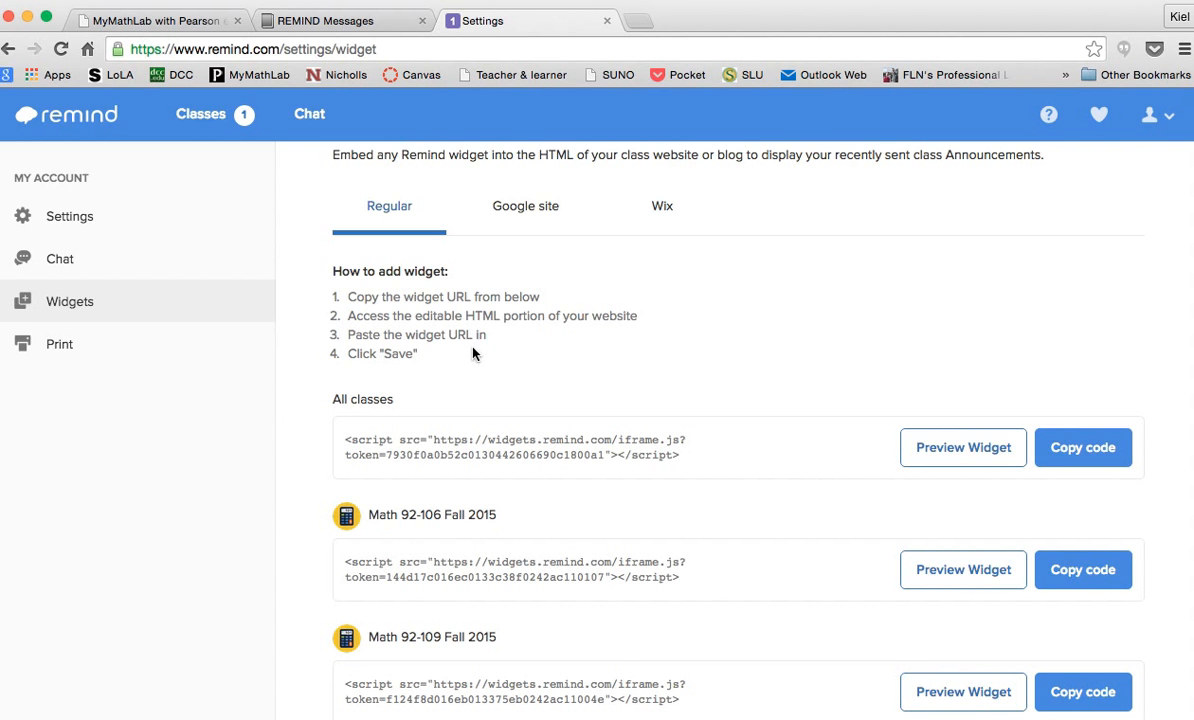
scroll(709, 362, down, 5)
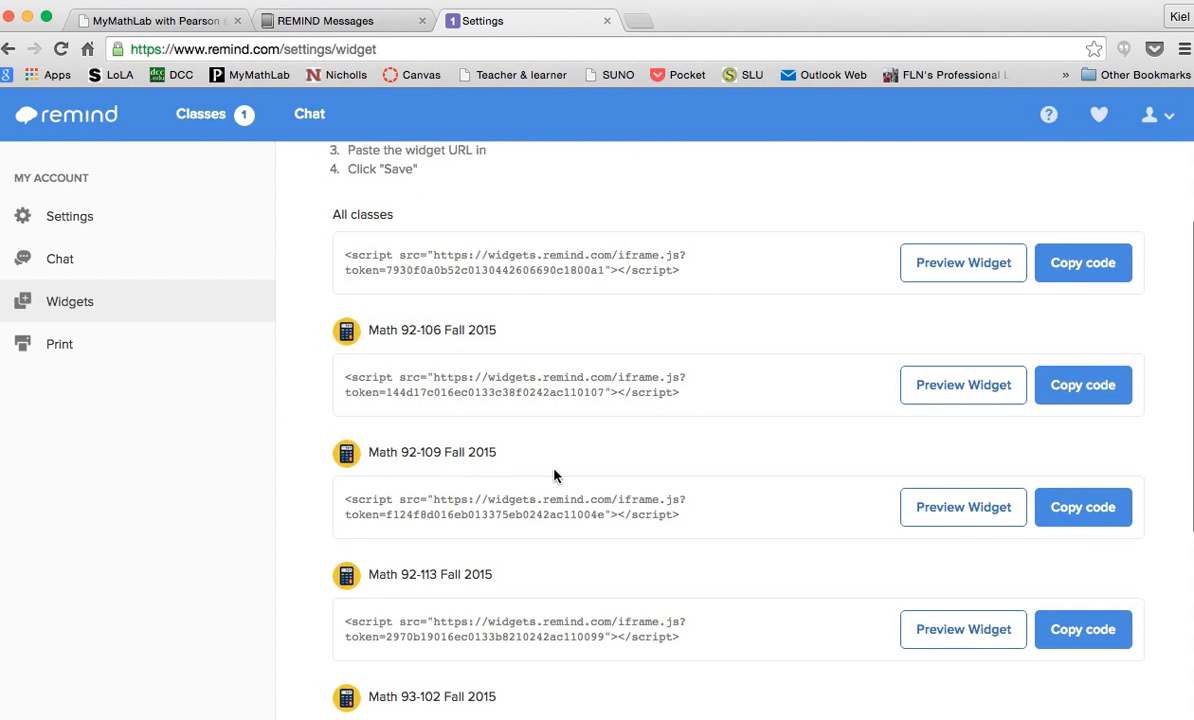
click(1096, 514)
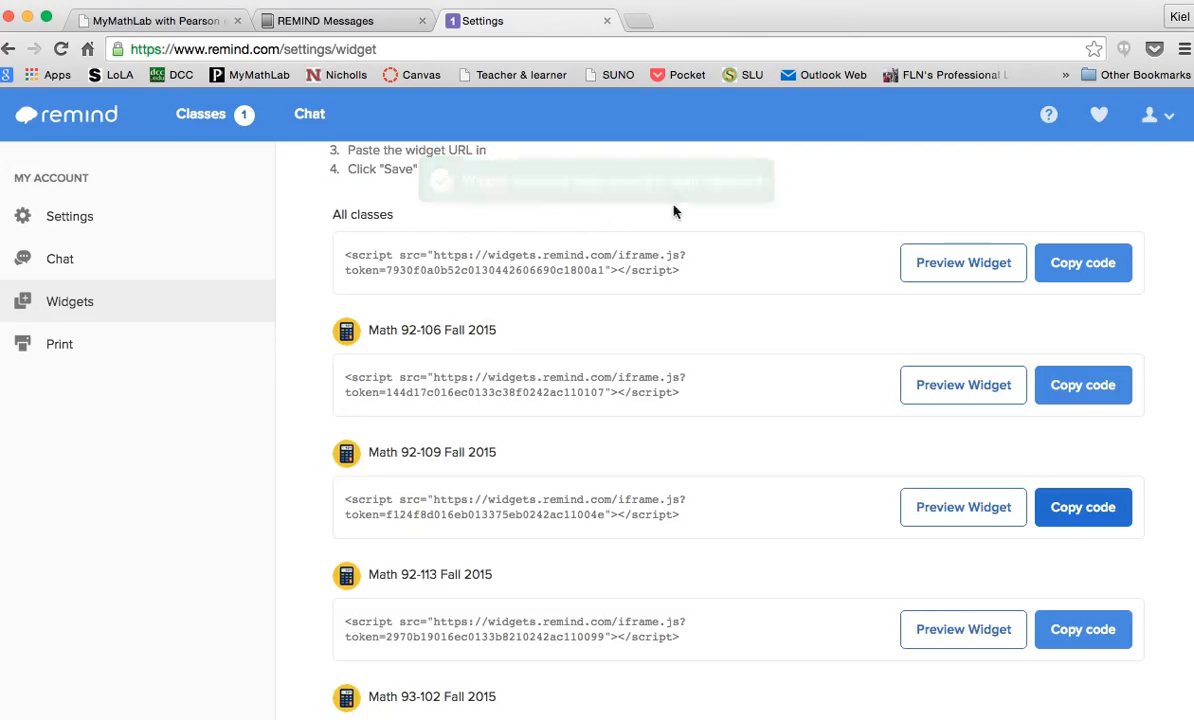
Back on the REMIND Messages tab, switch the page from view to Manage mode
click(340, 25)
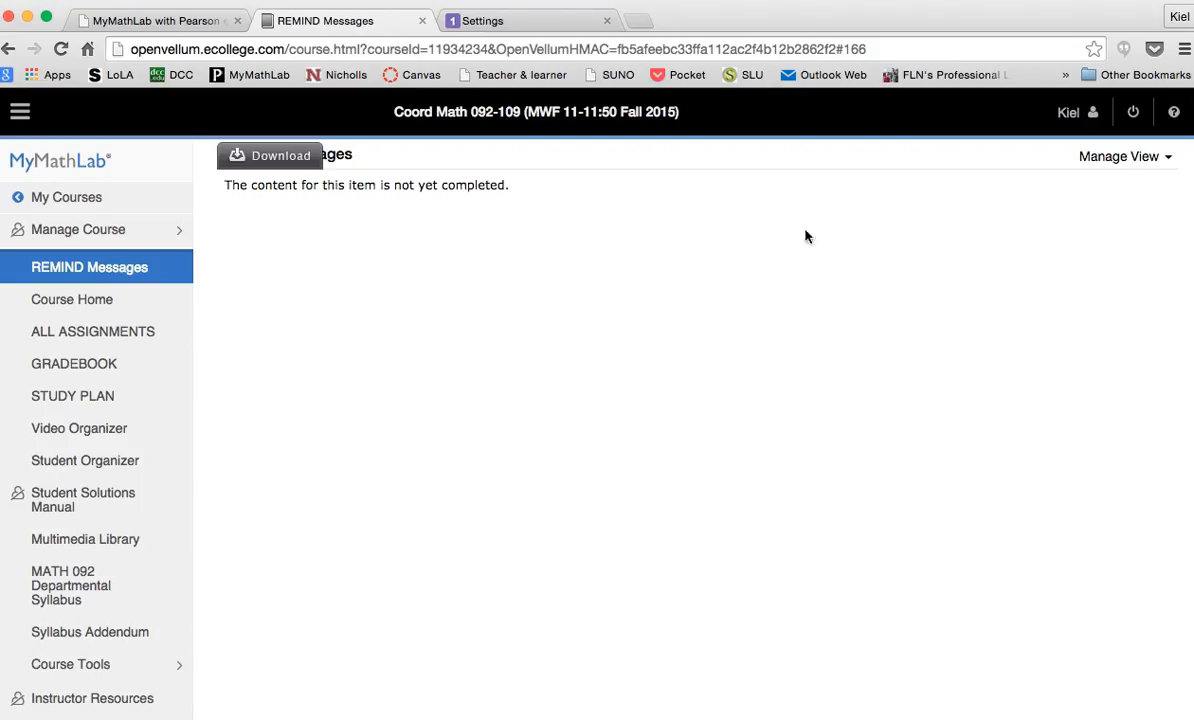
click(1145, 158)
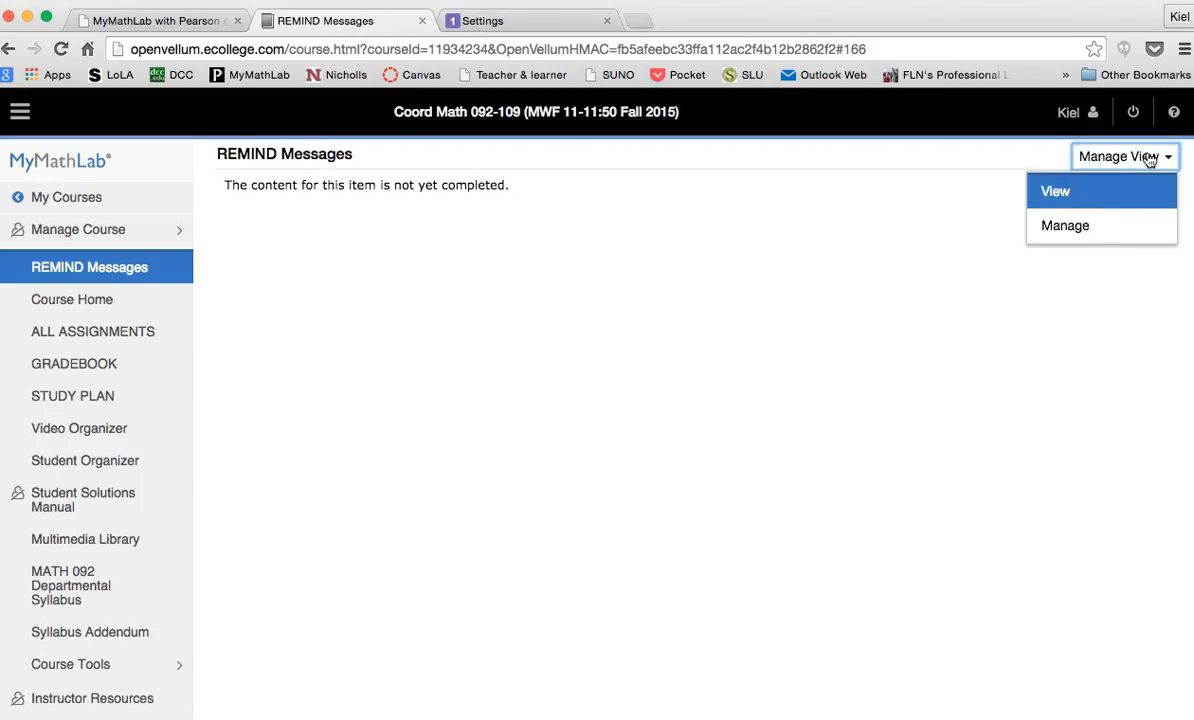
click(1090, 228)
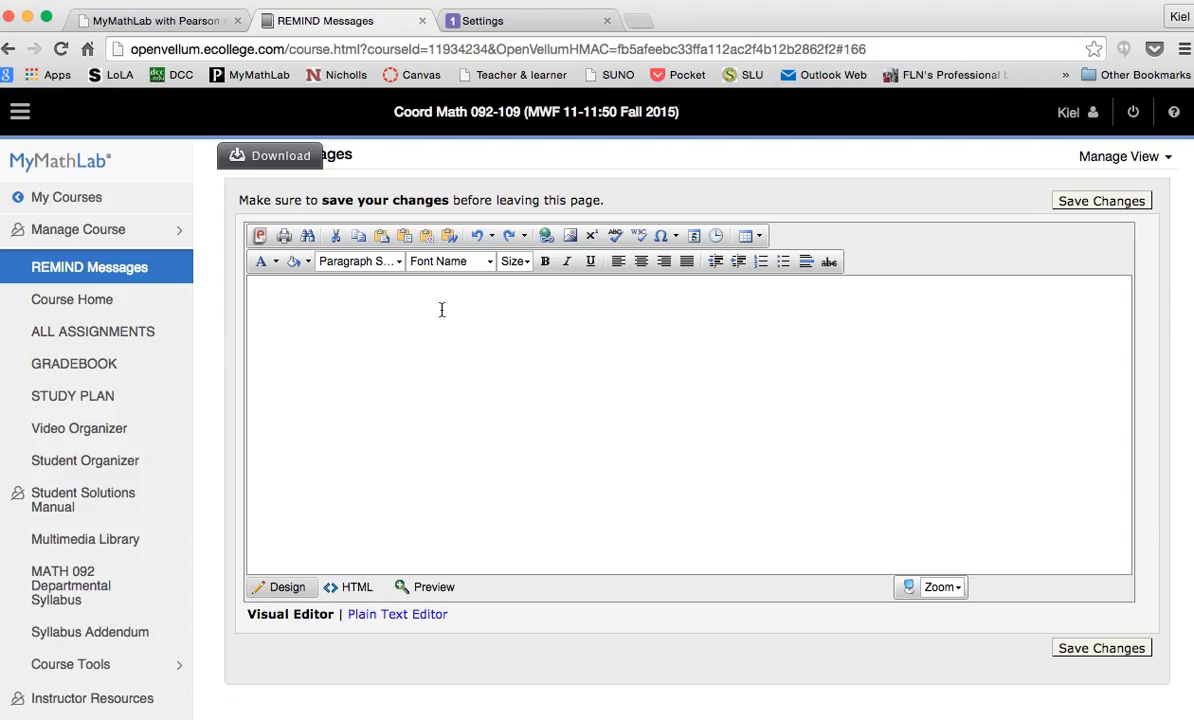
Paste the Remind widget script into the REMIND Messages page HTML and save the changes
click(358, 590)
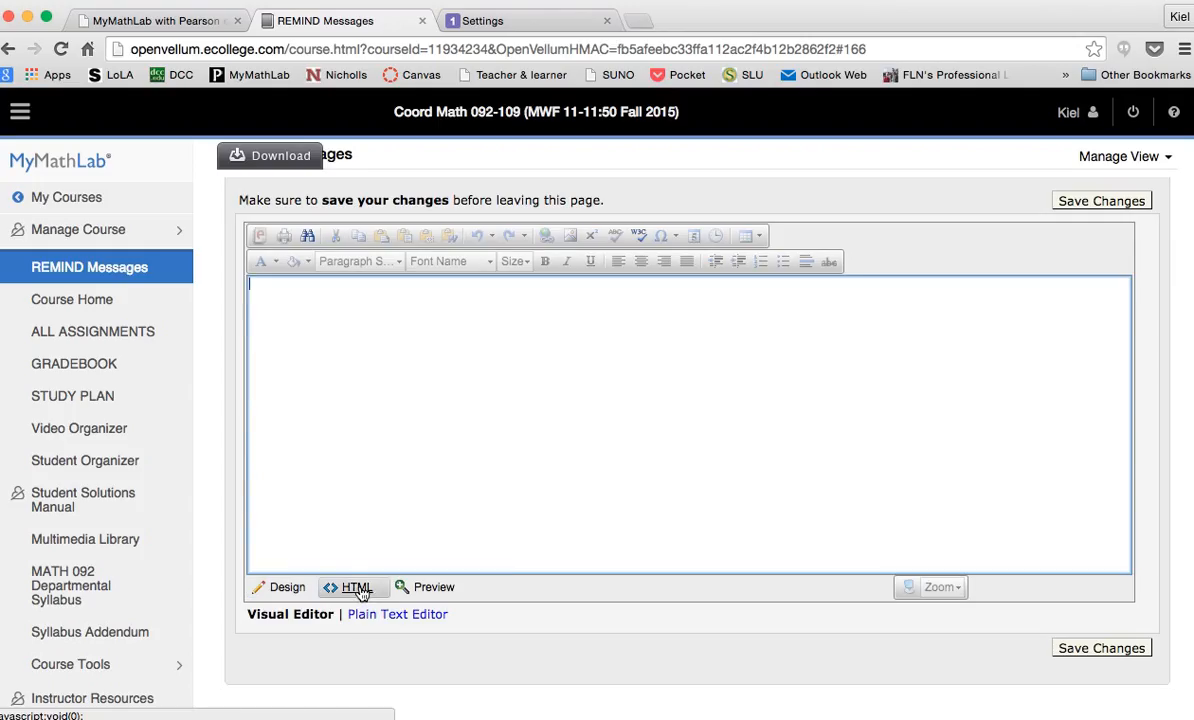
right_click(289, 313)
click(327, 398)
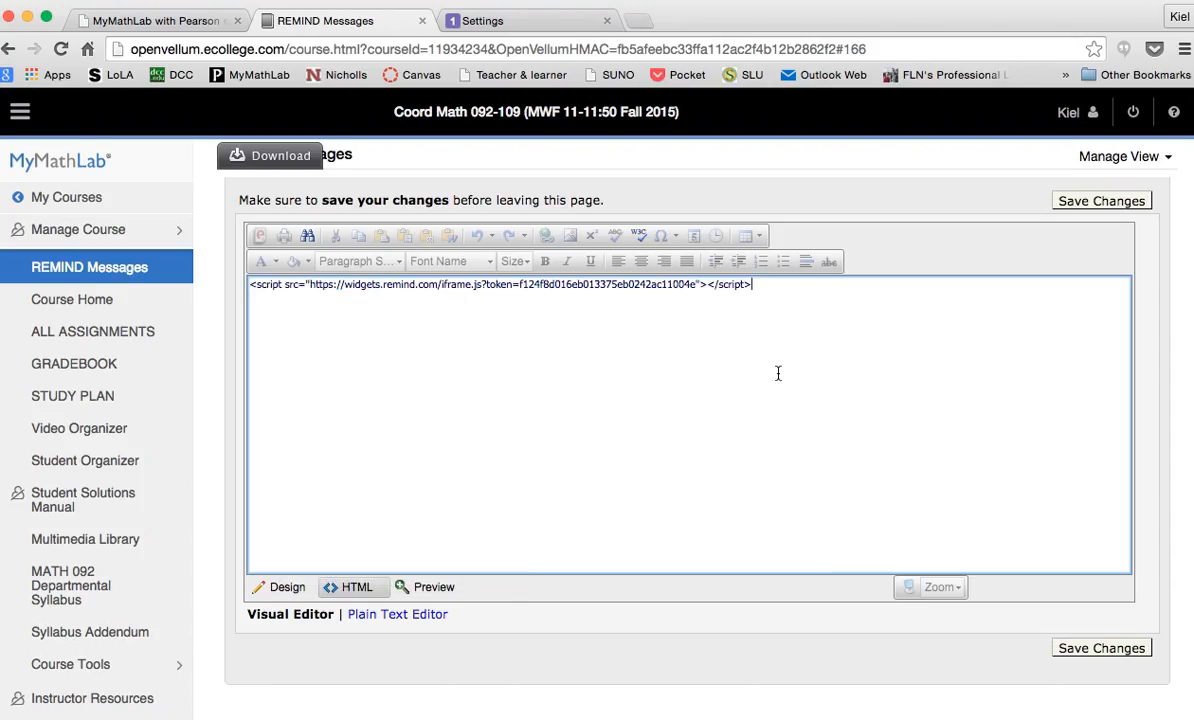
click(1109, 650)
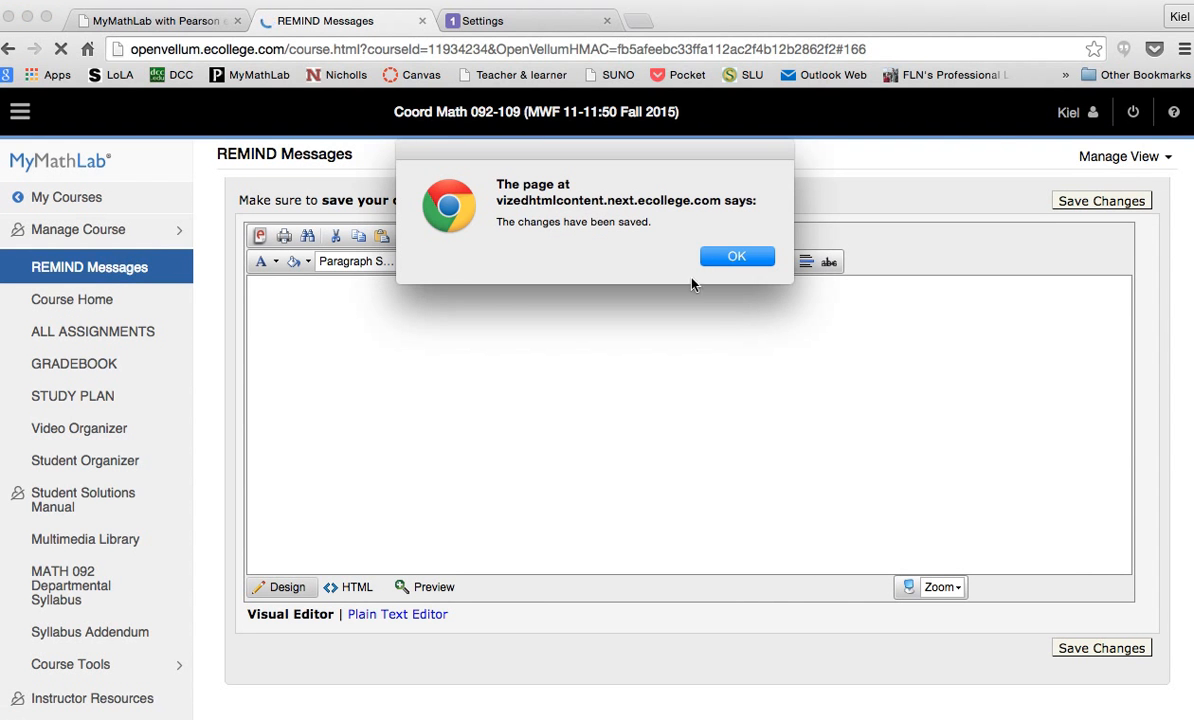
Dismiss the changes-saved alert and reopen the REMIND Messages page to view the widget
click(726, 258)
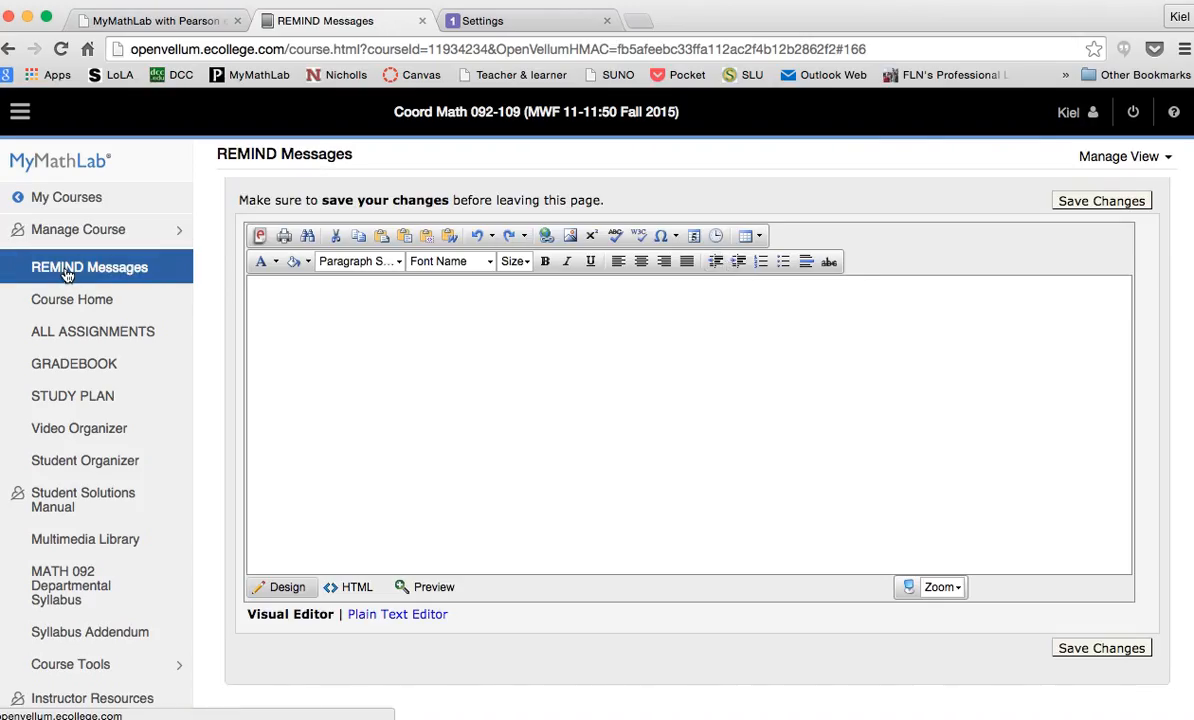
click(67, 275)
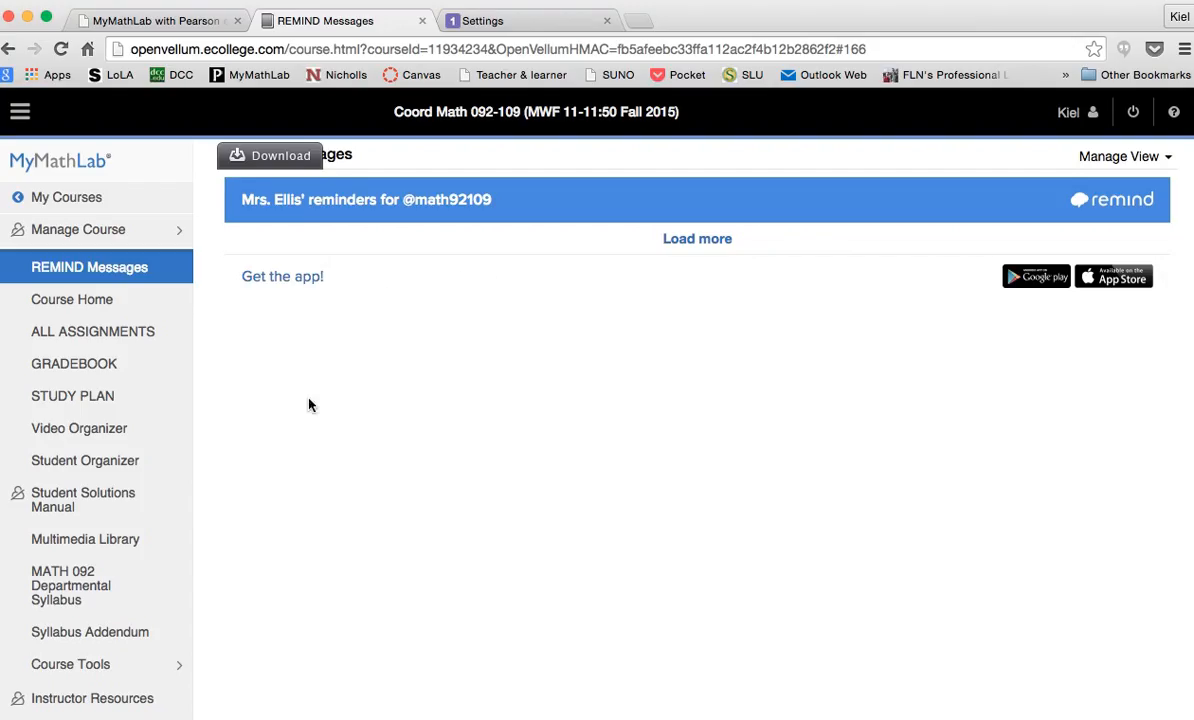
Reload REMIND Messages so the widget shows the Math 92-109 Fall 2015 announcement
click(133, 270)
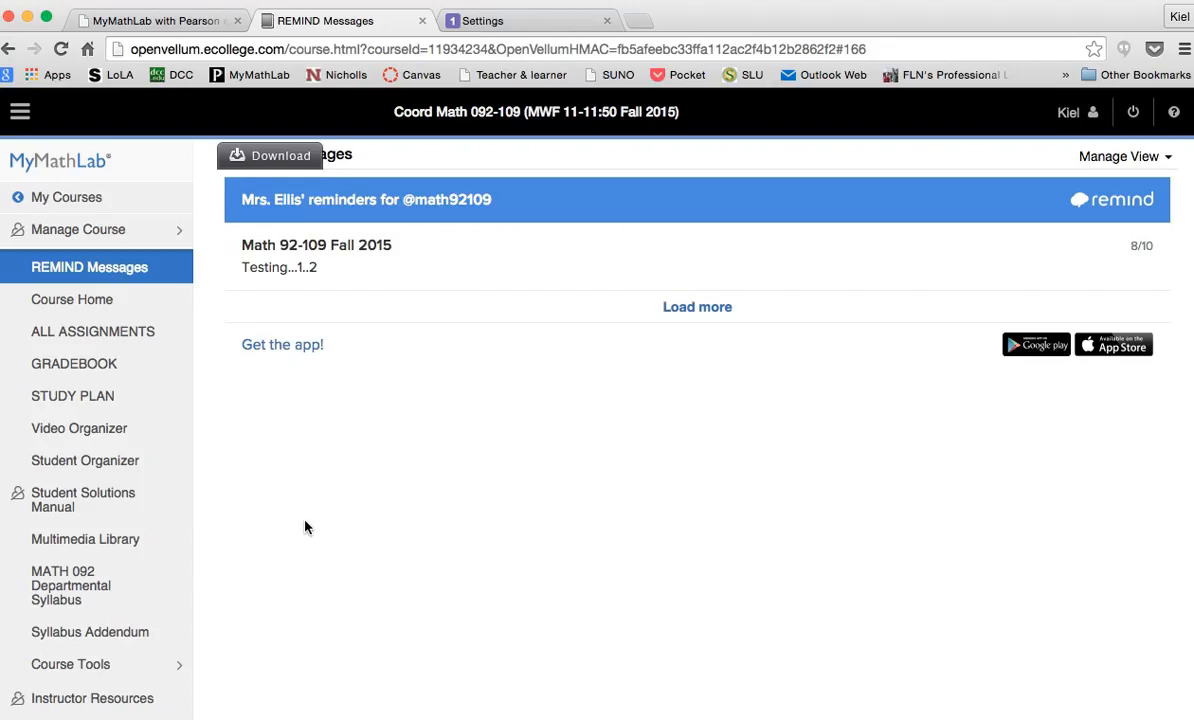
In Remind, go from the widget settings to Classes and start a new class
click(506, 27)
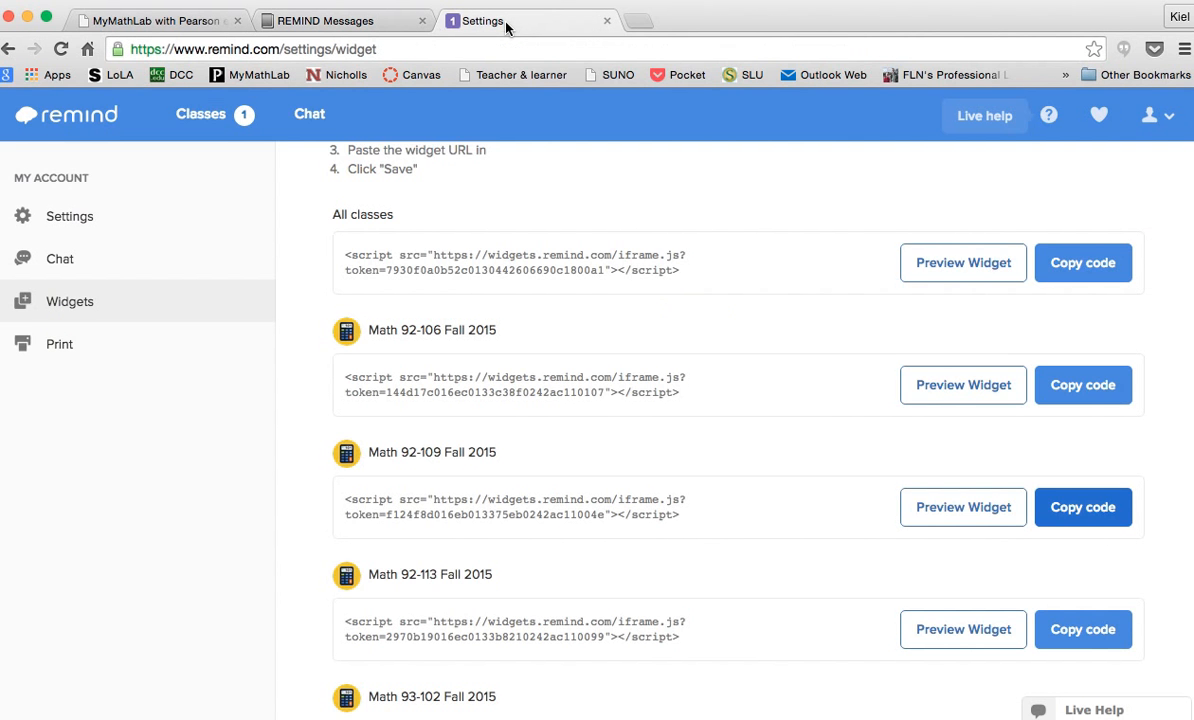
scroll(836, 320, up, 3)
scroll(838, 320, up, 1)
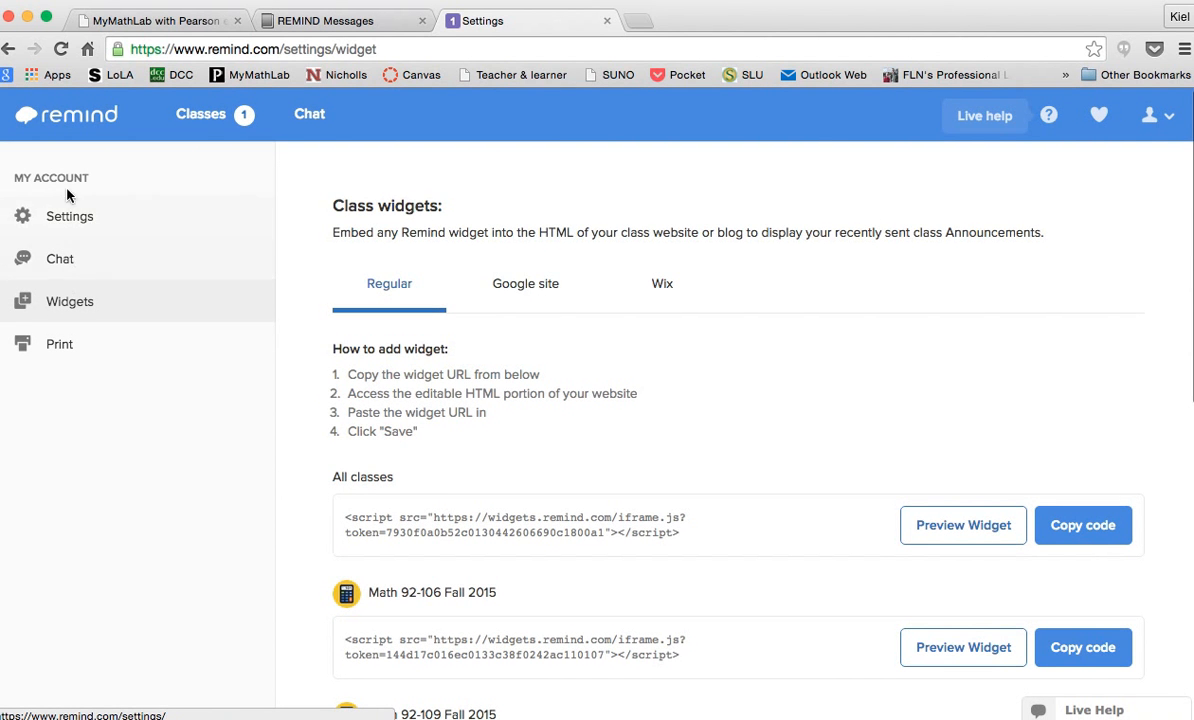
click(201, 114)
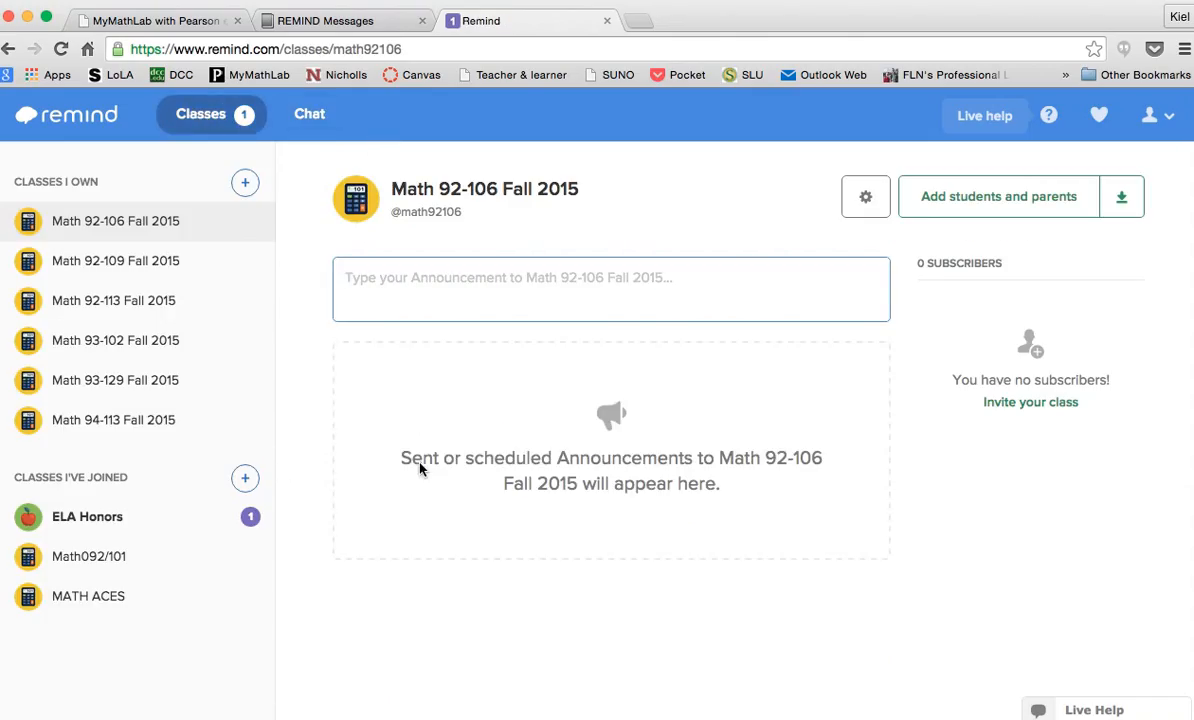
click(246, 185)
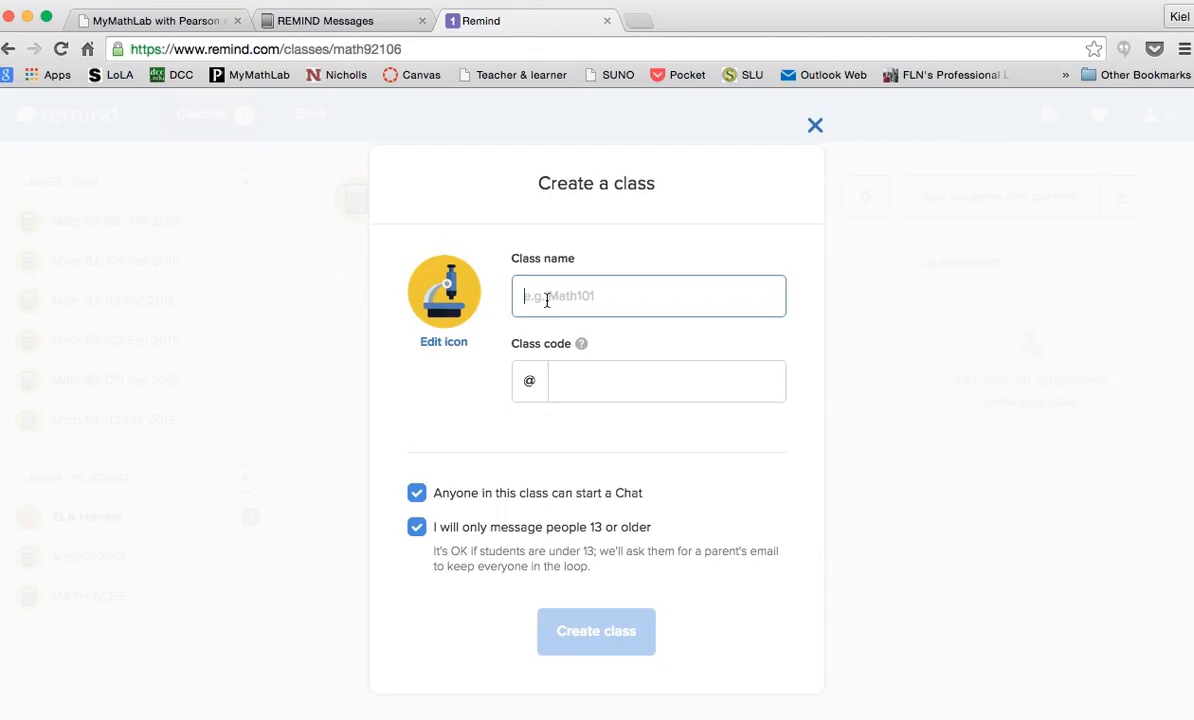
text(T)
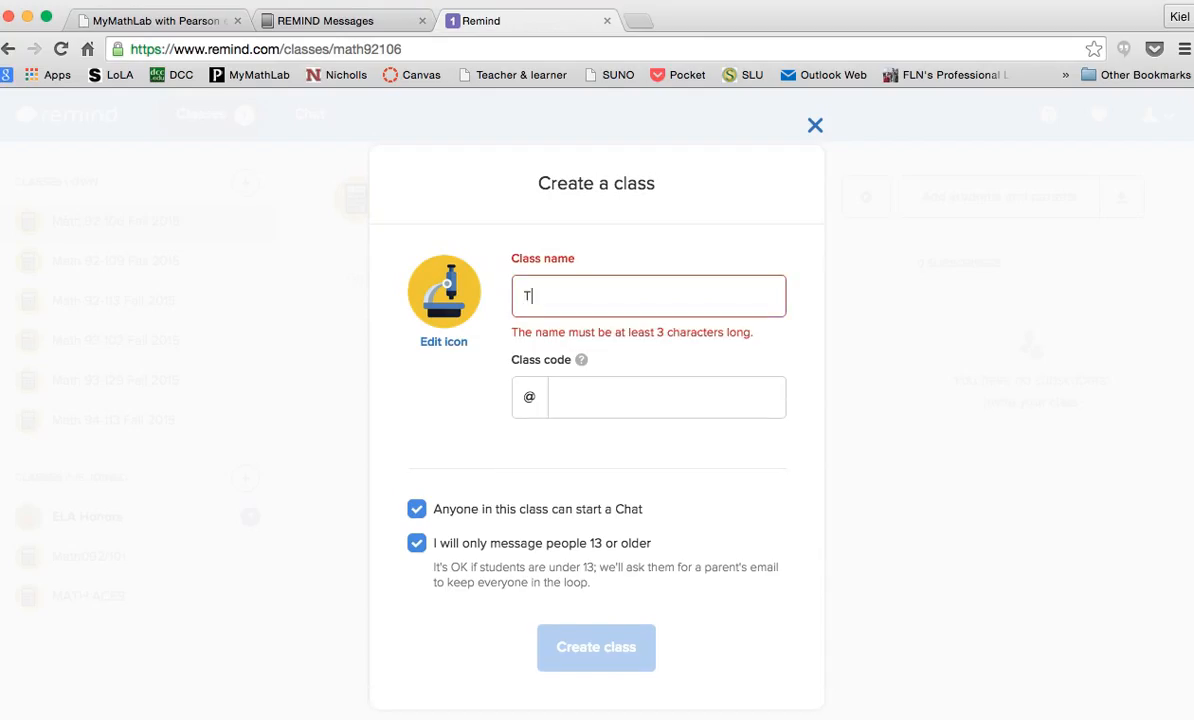
text(ester 92)
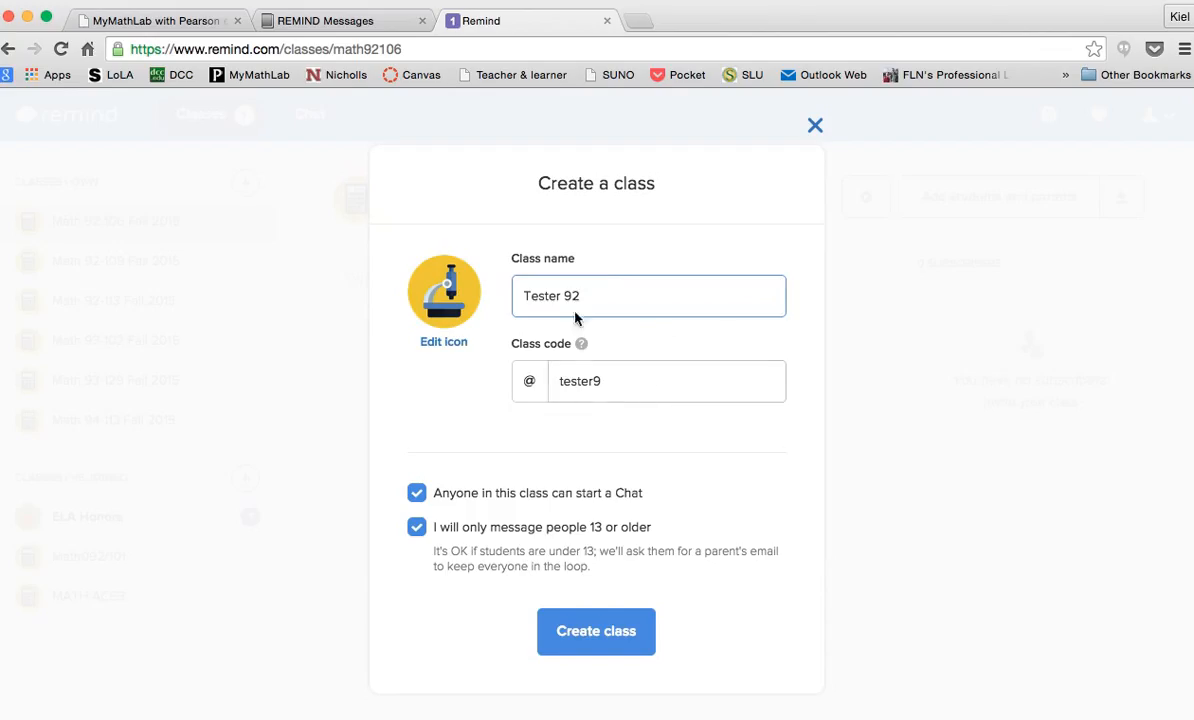
key(BackSpace)
text(2)
Create the Tester 92 class and close its add-students instructions to reach the empty class page
click(612, 637)
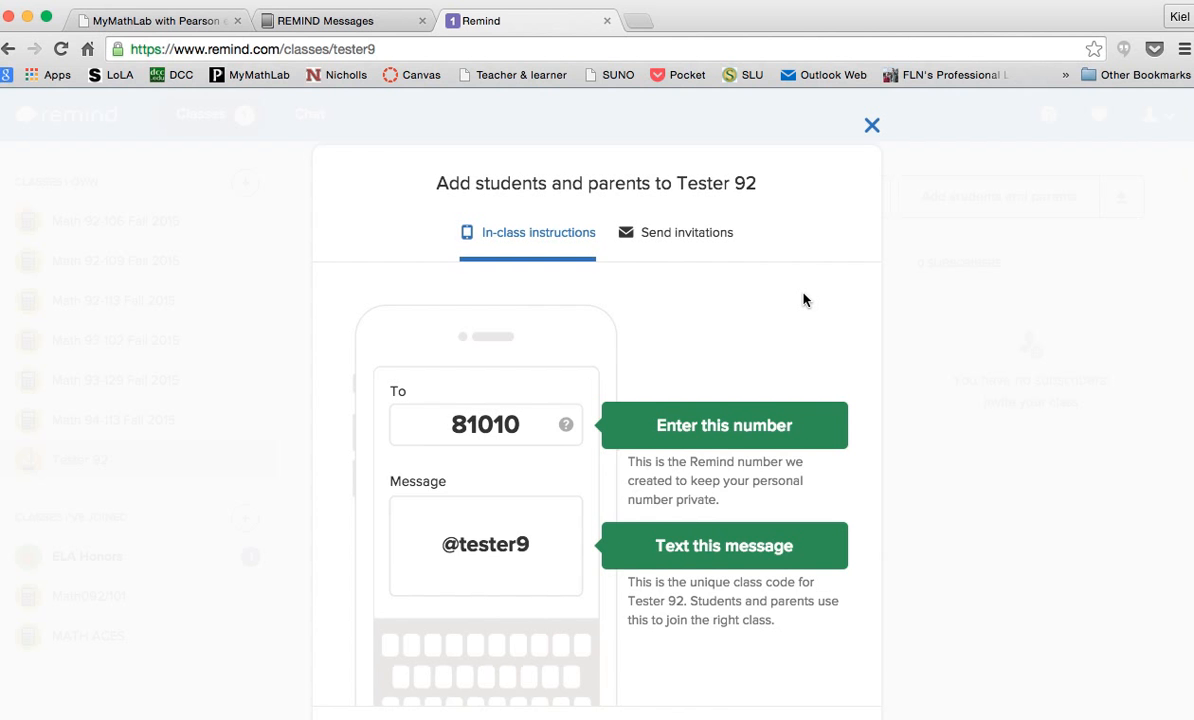
scroll(805, 299, down, 2)
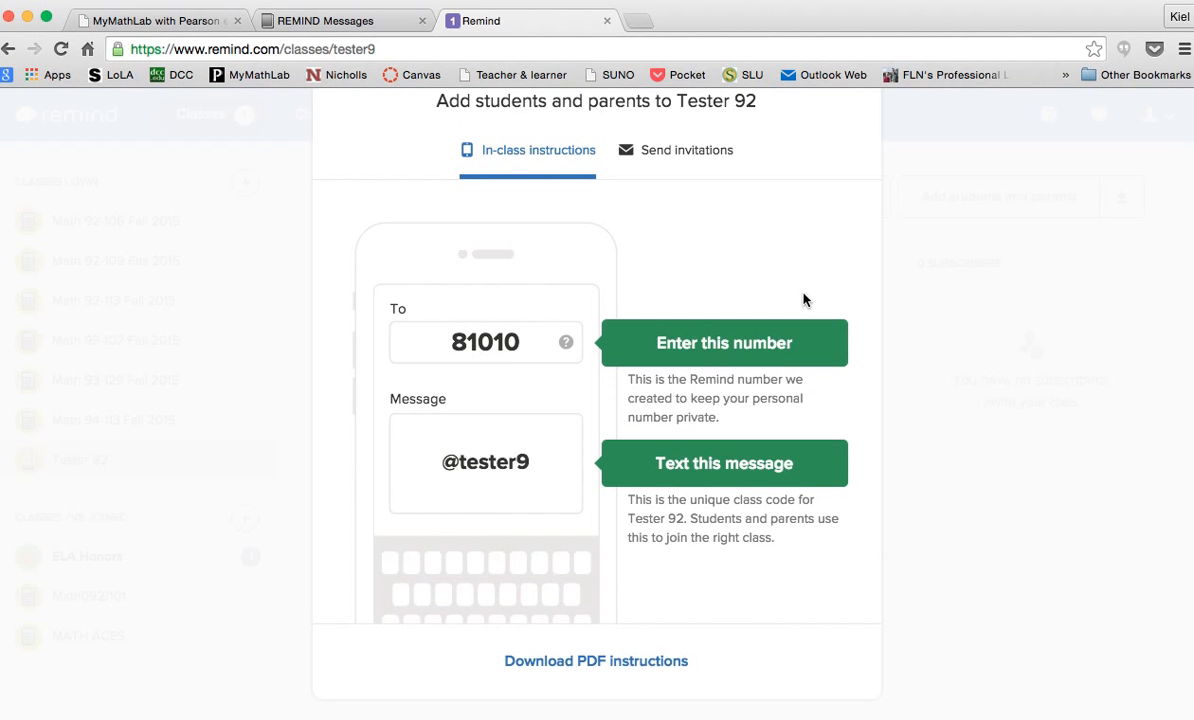
scroll(746, 256, up, 2)
scroll(746, 254, down, 2)
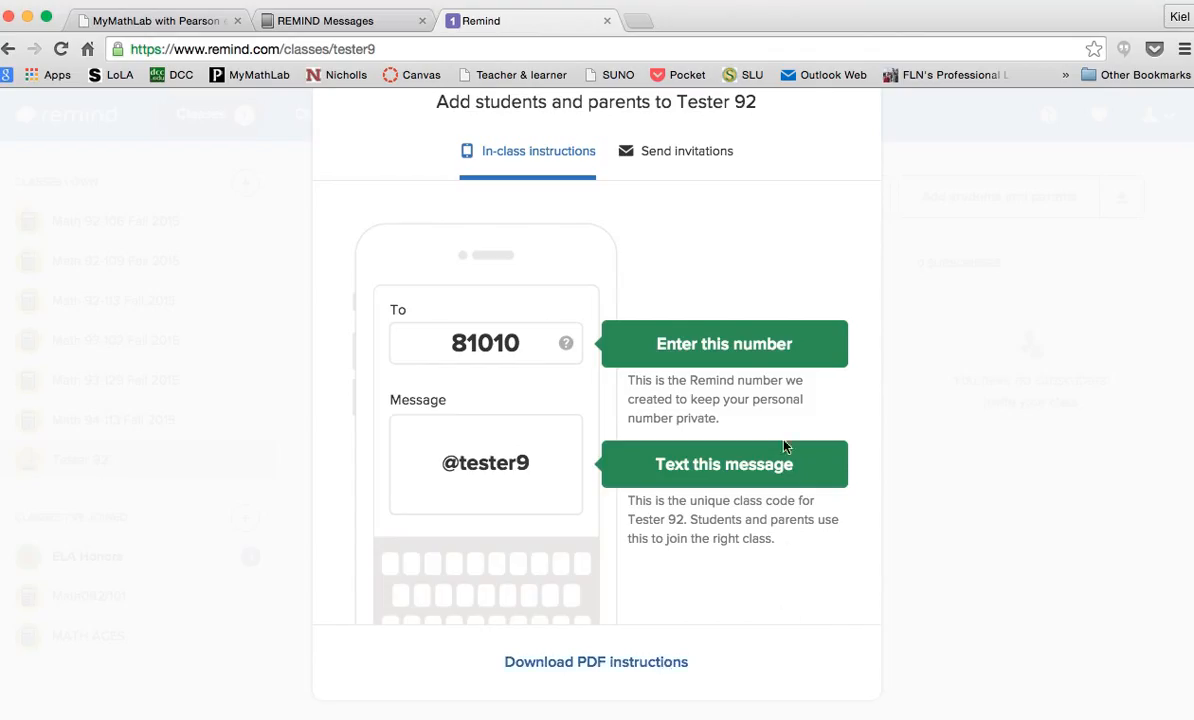
scroll(784, 445, up, 2)
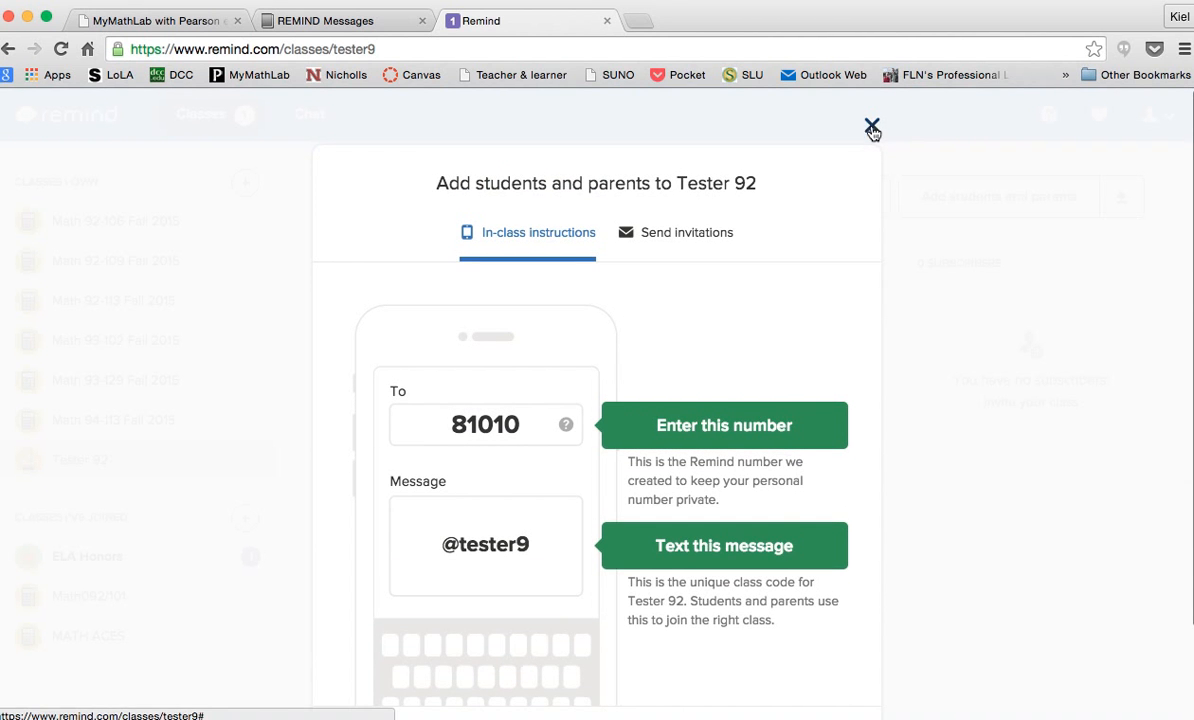
scroll(716, 523, down, 2)
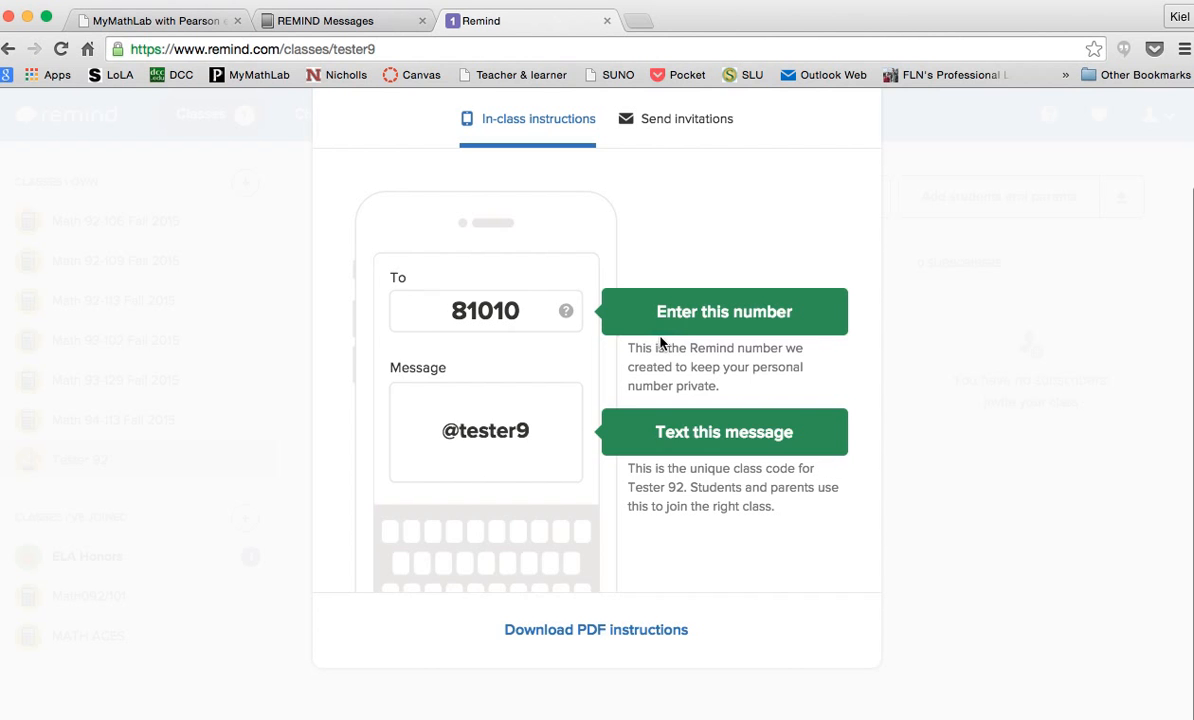
scroll(660, 343, up, 2)
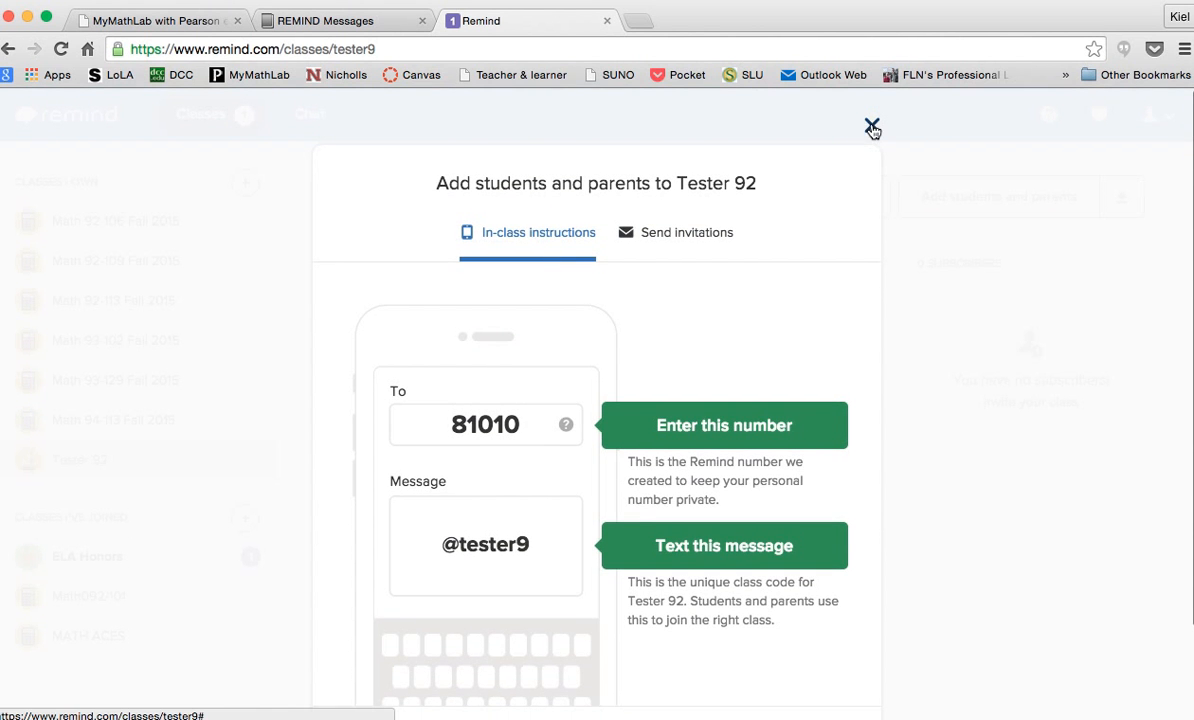
click(871, 124)
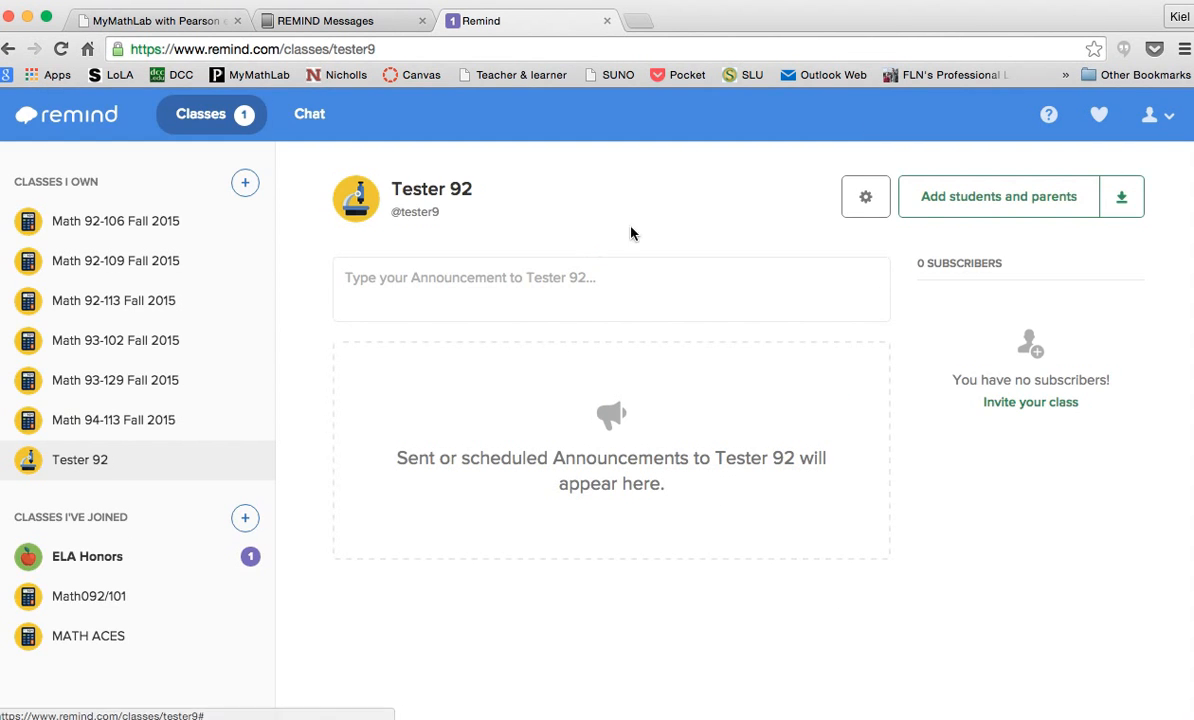